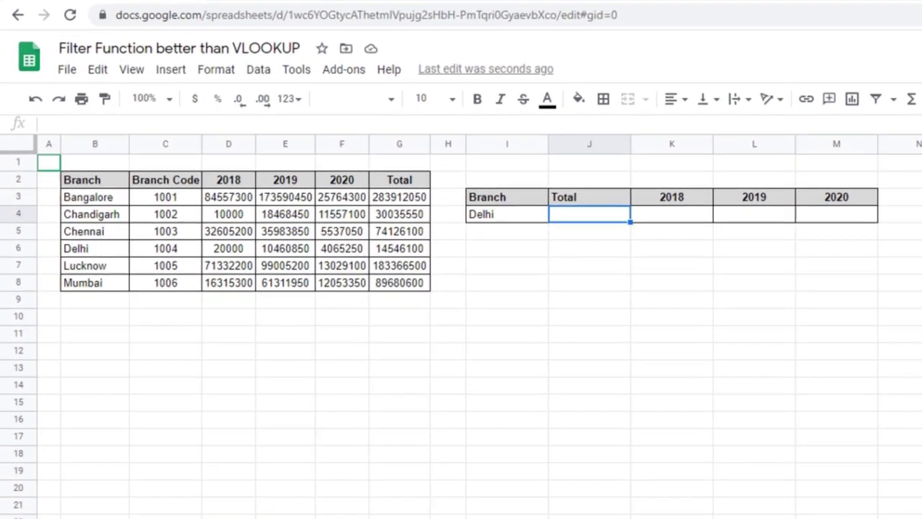
# Enter =FILTER(G3:G8,B3:B8=I4) in J4 so it returns Delhi's total of 14546100.
pyautogui.write('=')
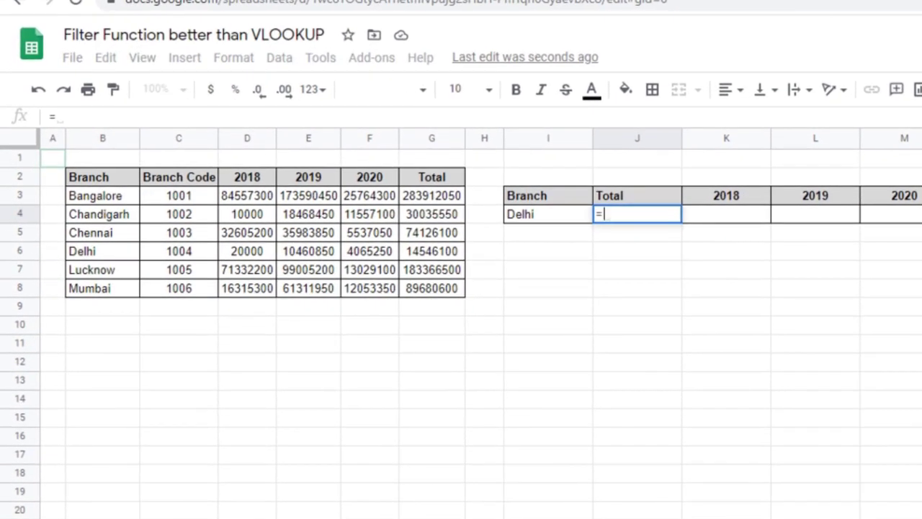
pyautogui.write('FIL')
pyautogui.press('Tab')
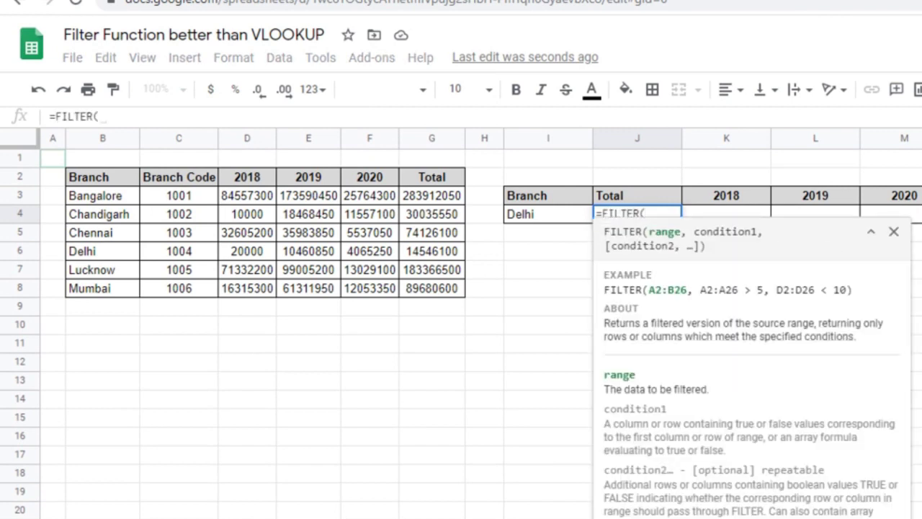
pyautogui.click(431, 211)
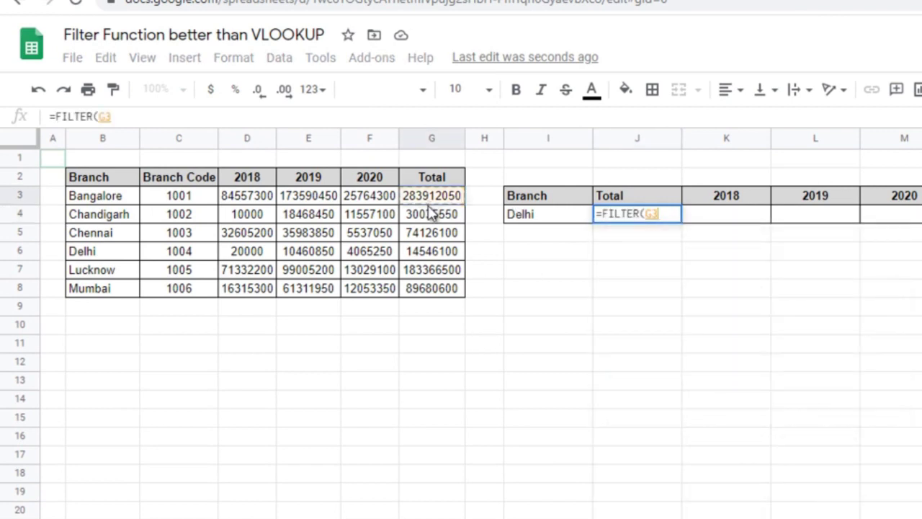
pyautogui.keyDown('shift'); pyautogui.click(436, 288); pyautogui.keyUp('shift')
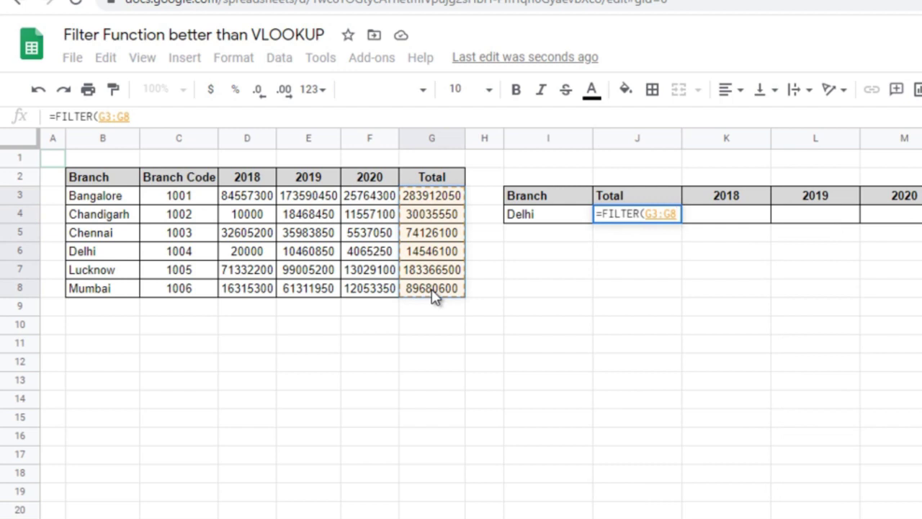
pyautogui.write(',')
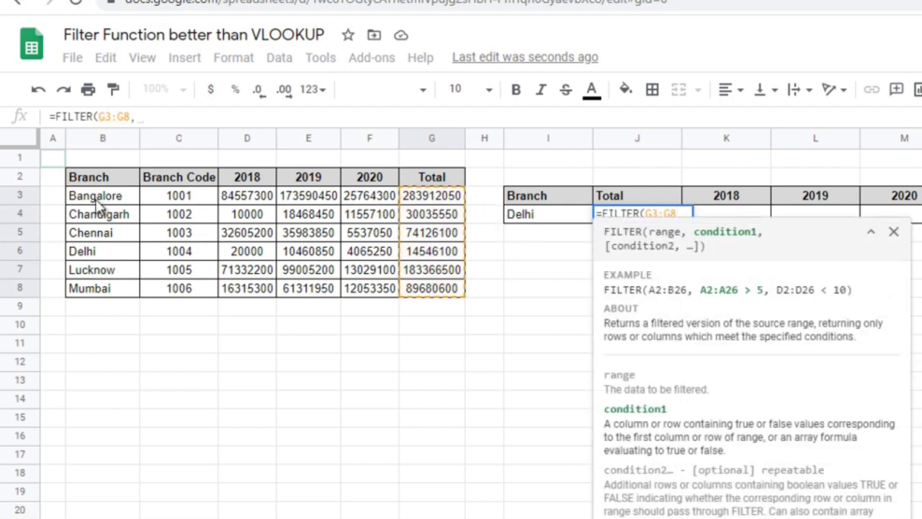
pyautogui.moveTo(95, 199); pyautogui.dragTo(115, 288)
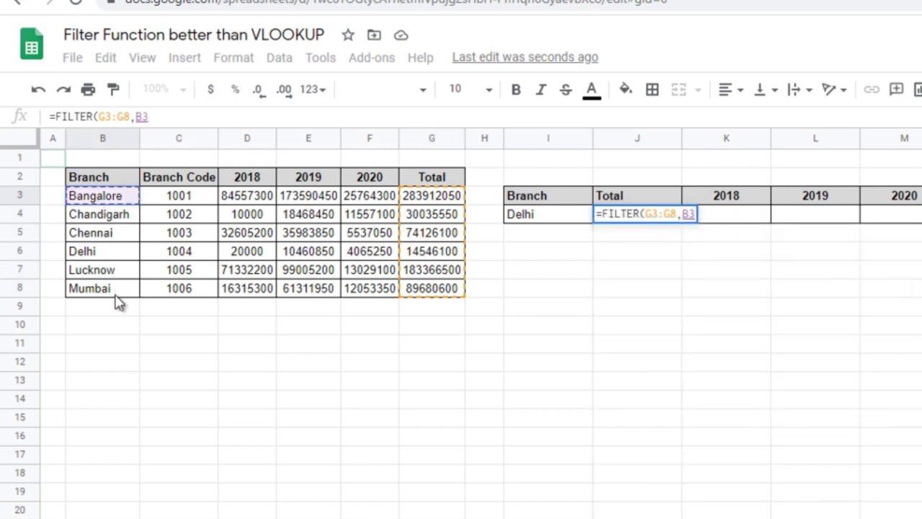
pyautogui.write(':B8=')
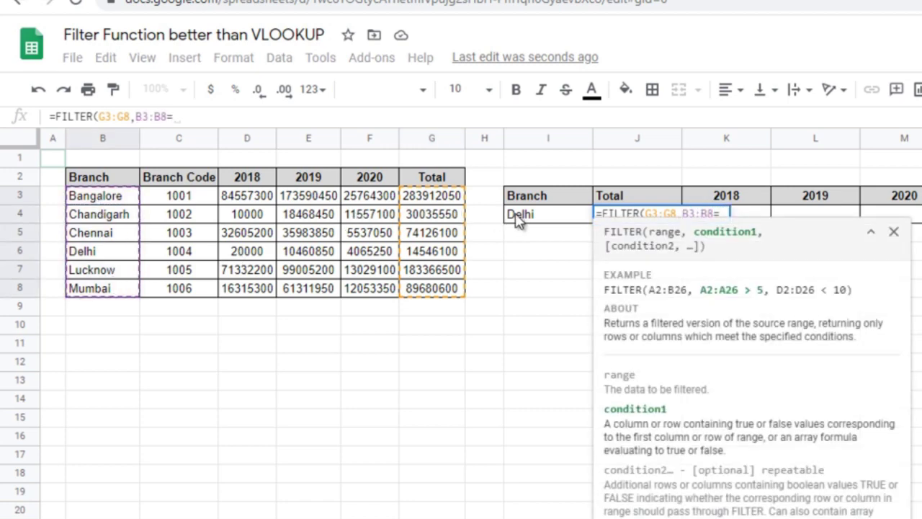
pyautogui.click(526, 220)
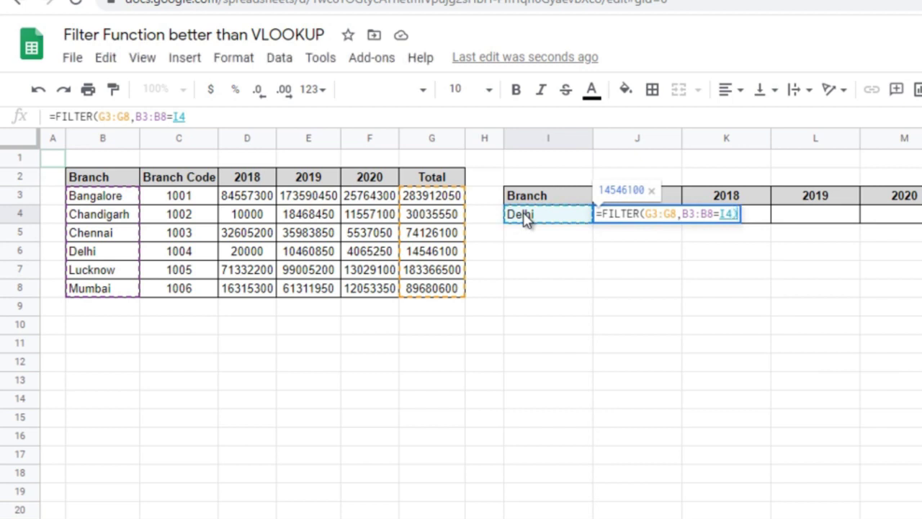
pyautogui.write(')')
pyautogui.press('Return')
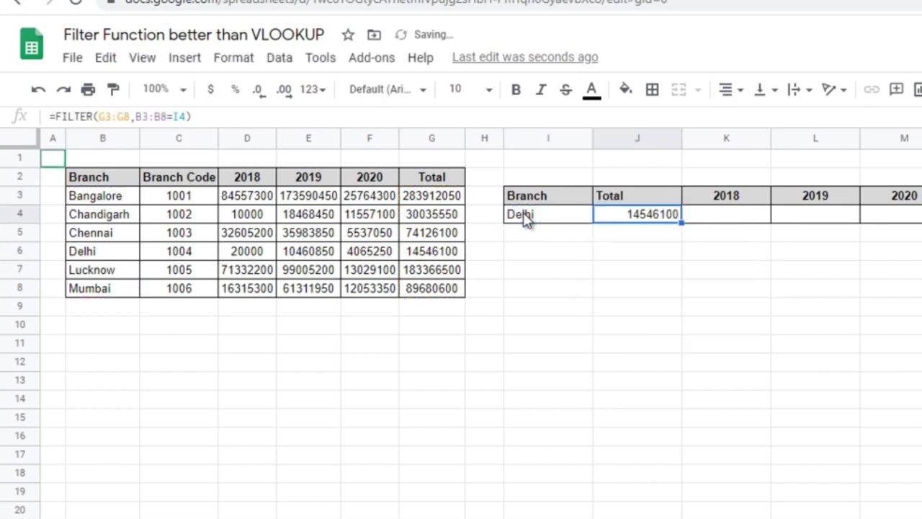
pyautogui.click(459, 256)
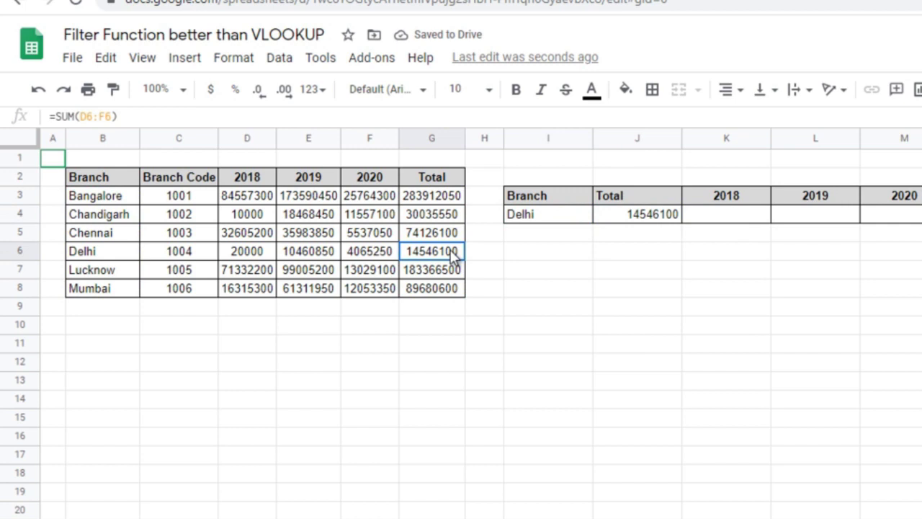
# Copy Lucknow from B7 into I4, replacing Delhi as the lookup branch.
pyautogui.click(651, 221)
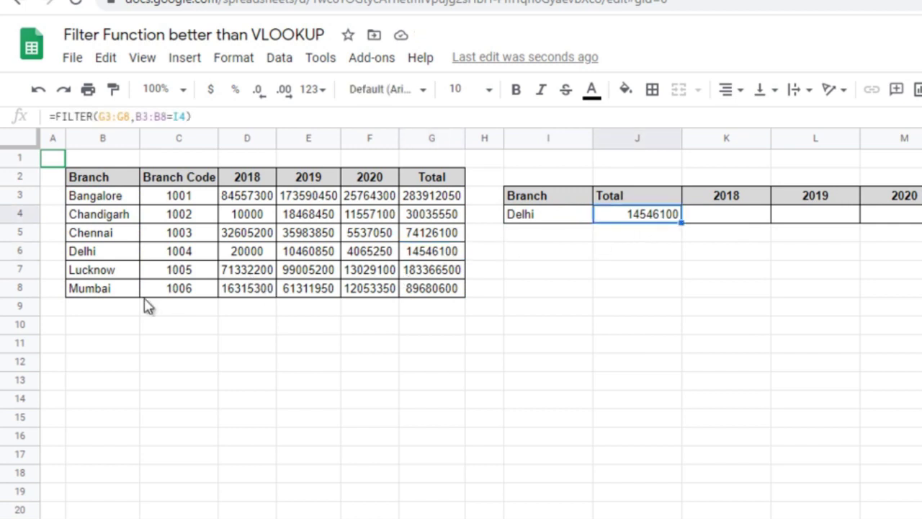
pyautogui.click(80, 276)
pyautogui.hotkey('ctrl', 'c')
pyautogui.click(540, 213)
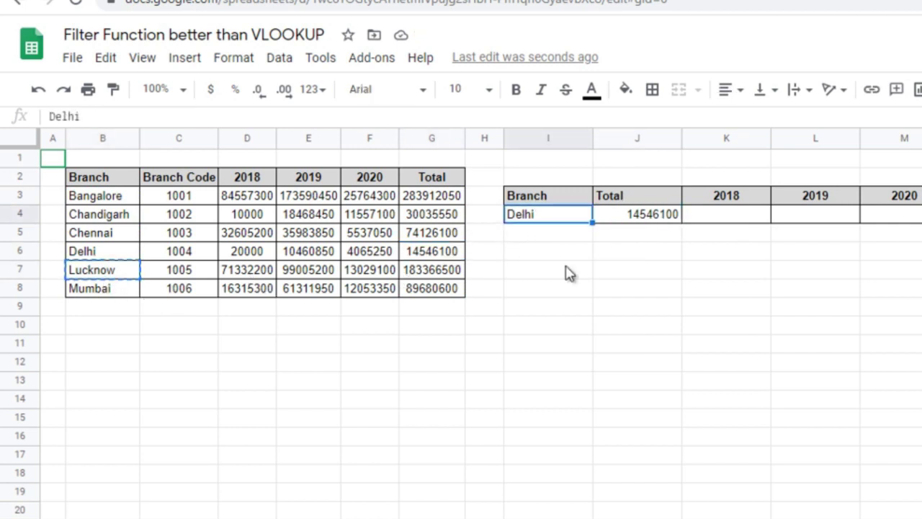
pyautogui.hotkey('ctrl', 'v')
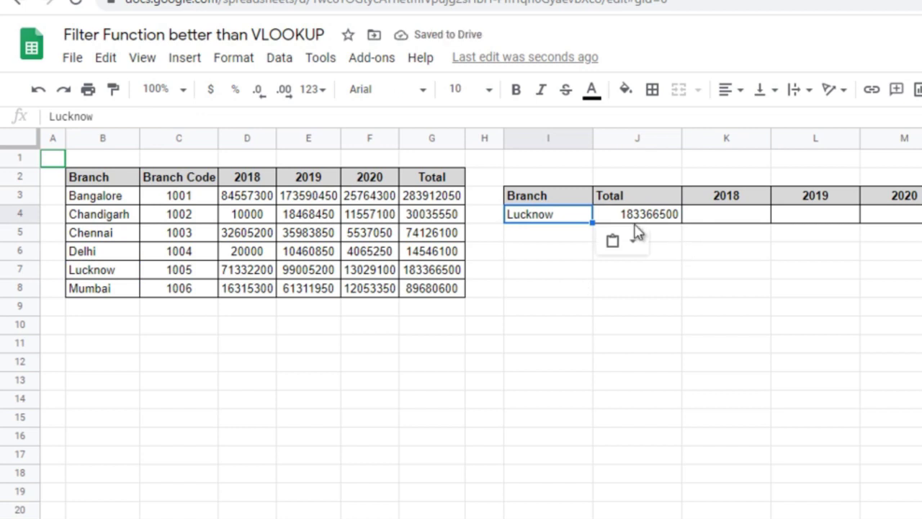
pyautogui.click(455, 275)
# Make the G3:G8 and B3:B8 ranges in J4's FILTER formula absolute.
pyautogui.click(570, 216)
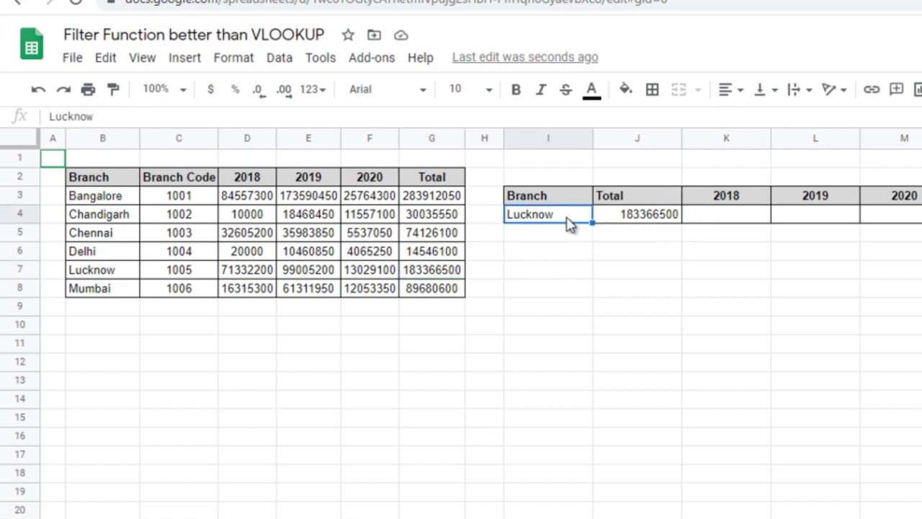
pyautogui.press('Right')
pyautogui.click(137, 116)
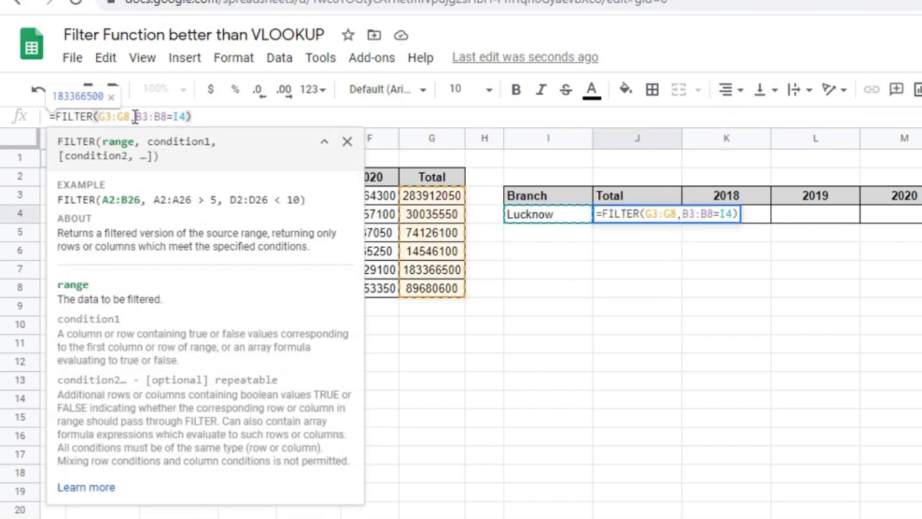
pyautogui.moveTo(99, 116); pyautogui.dragTo(131, 117)
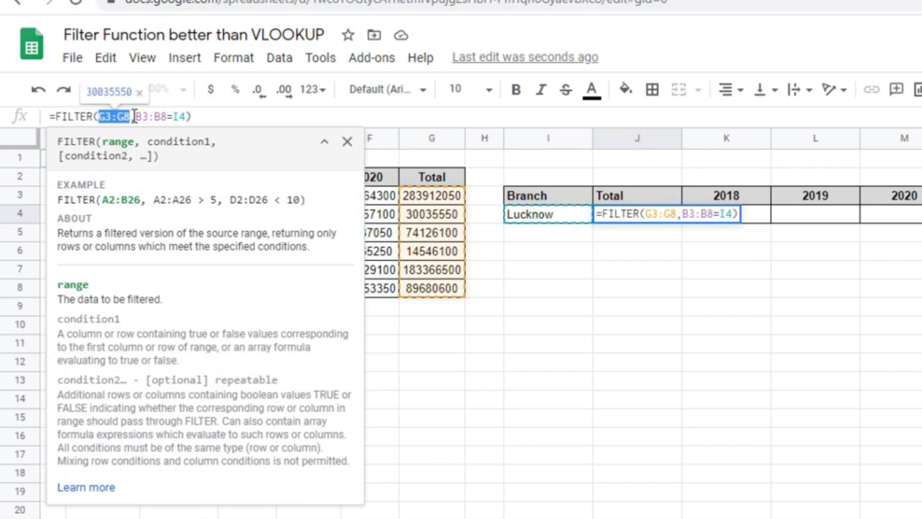
pyautogui.press('F4')
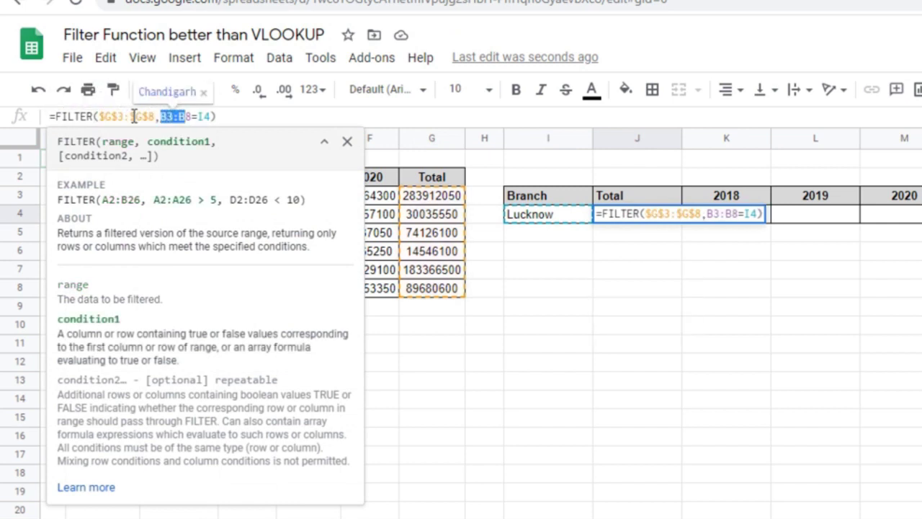
pyautogui.press('F4')
pyautogui.press('Return')
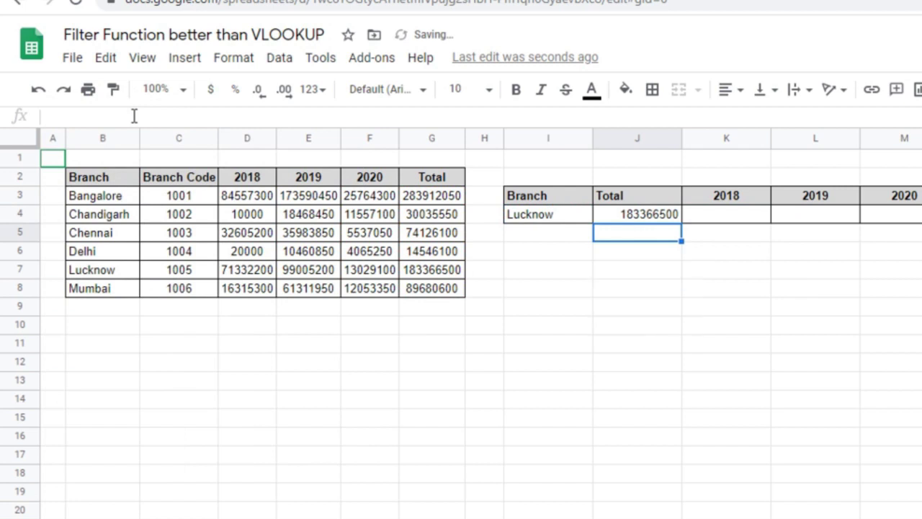
# Copy the six branch names from B3:B8 into I4:I9.
pyautogui.click(110, 251)
pyautogui.press('Up')
pyautogui.press('Up')
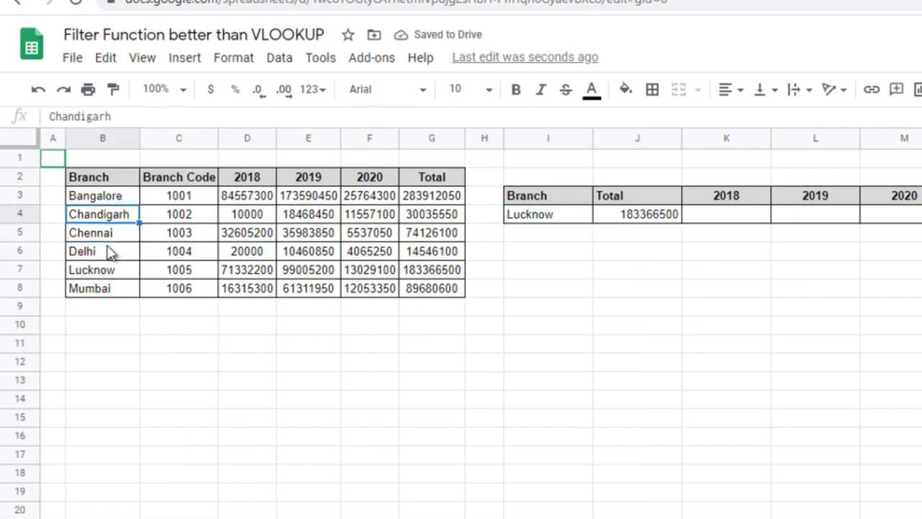
pyautogui.press('Up')
pyautogui.hotkey('ctrl', 'shift', 'Down')
pyautogui.hotkey('ctrl', 'c')
pyautogui.press('Right')
pyautogui.press('Right')
pyautogui.press('Right')
# Fill J4's FILTER formula down to J9 so each branch shows its total.
pyautogui.press('Right')
pyautogui.press('Right')
pyautogui.press('Right')
pyautogui.press('Down')
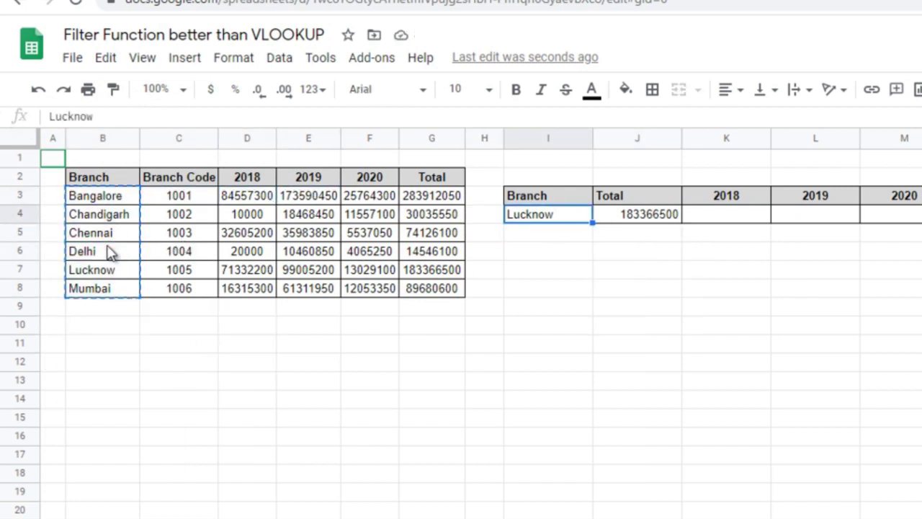
pyautogui.hotkey('ctrl', 'v')
pyautogui.hotkey('ctrl', 'Down')
pyautogui.press('Right')
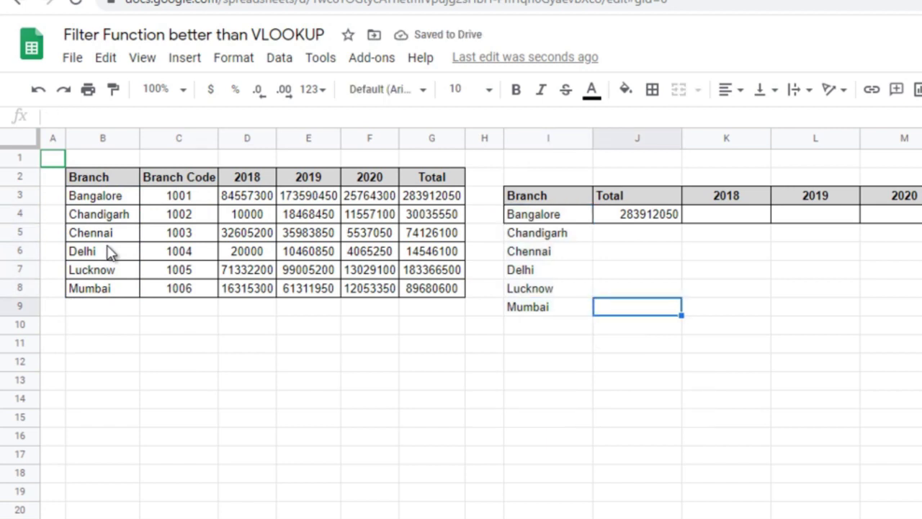
pyautogui.hotkey('ctrl', 'Up')
pyautogui.moveTo(682, 224); pyautogui.dragTo(674, 290)
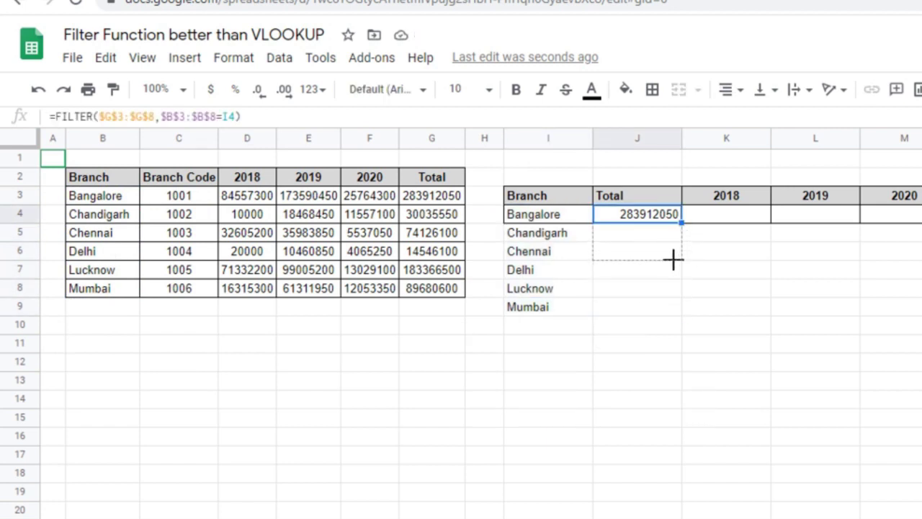
pyautogui.moveTo(674, 290); pyautogui.dragTo(669, 314)
pyautogui.click(632, 234)
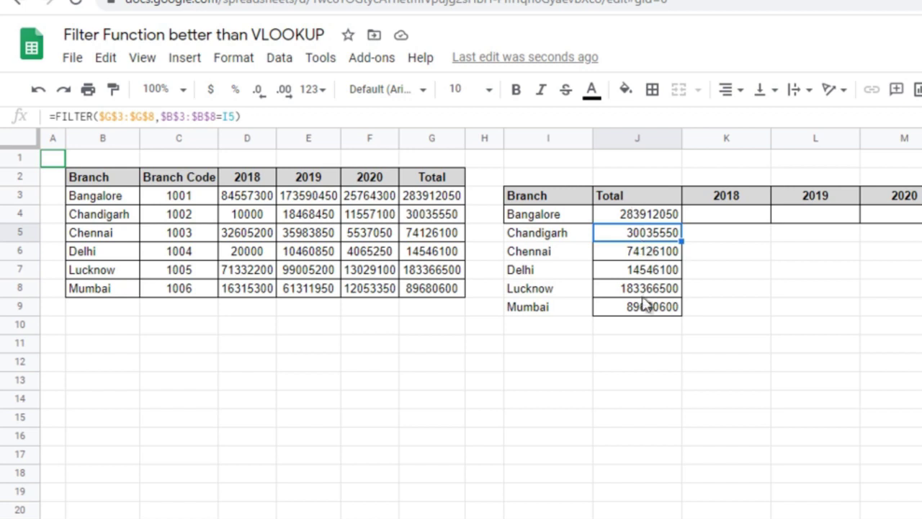
pyautogui.click(541, 220)
# Undo the formula fill and branch-name paste, and cancel the stray 'vl' entry in J4.
pyautogui.press('Right')
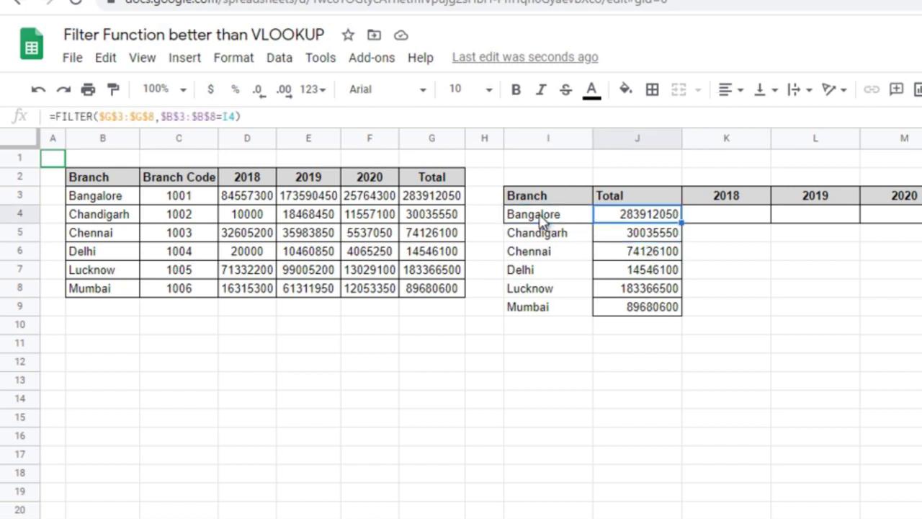
pyautogui.hotkey('ctrl', 'z')
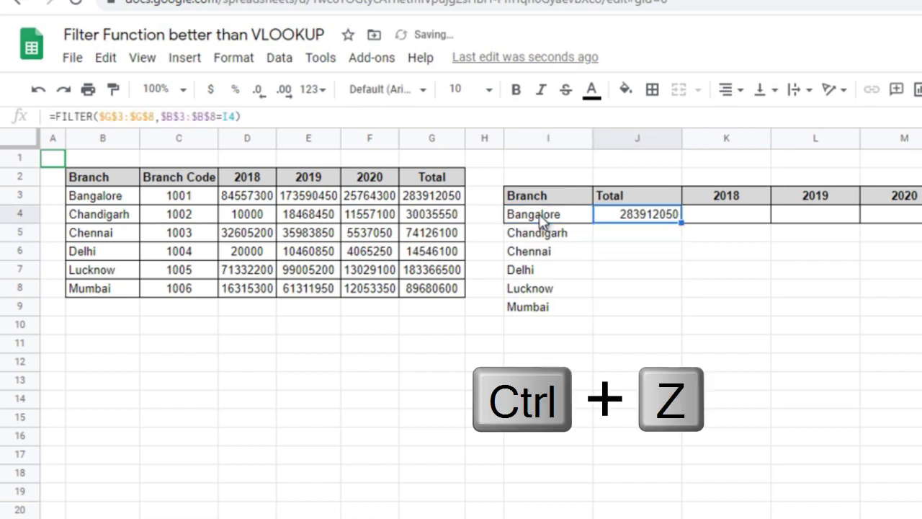
pyautogui.hotkey('ctrl', 'z')
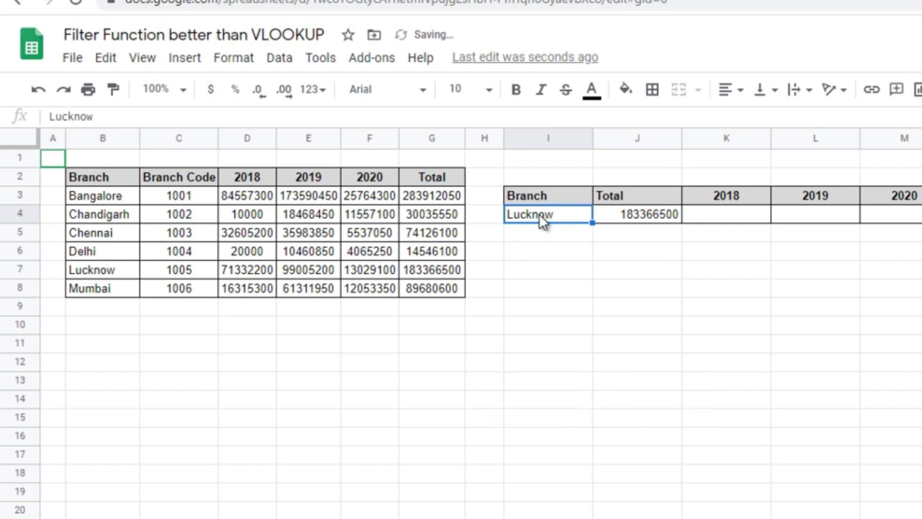
pyautogui.press('Right')
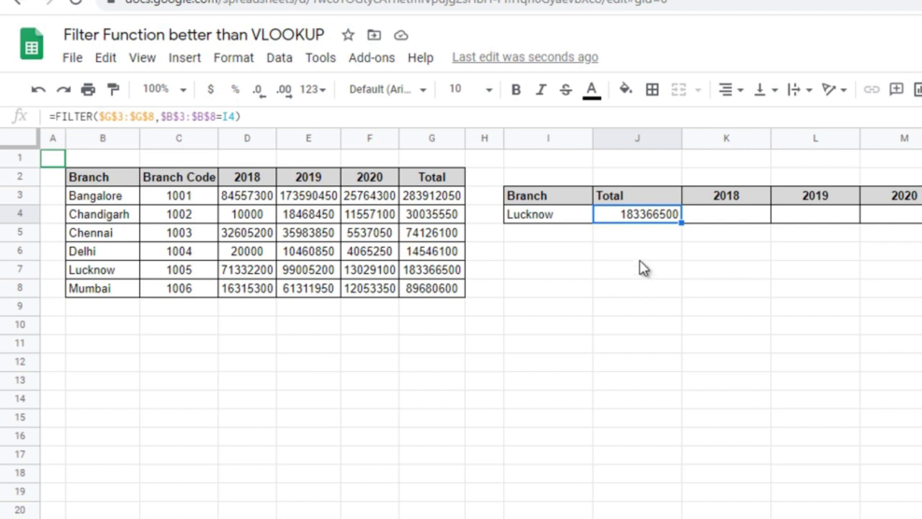
pyautogui.write('vl')
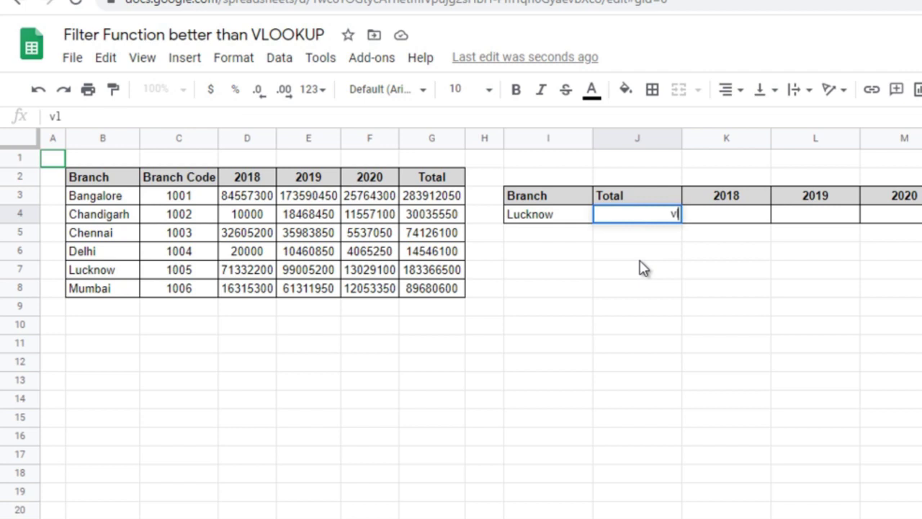
pyautogui.press('Escape')
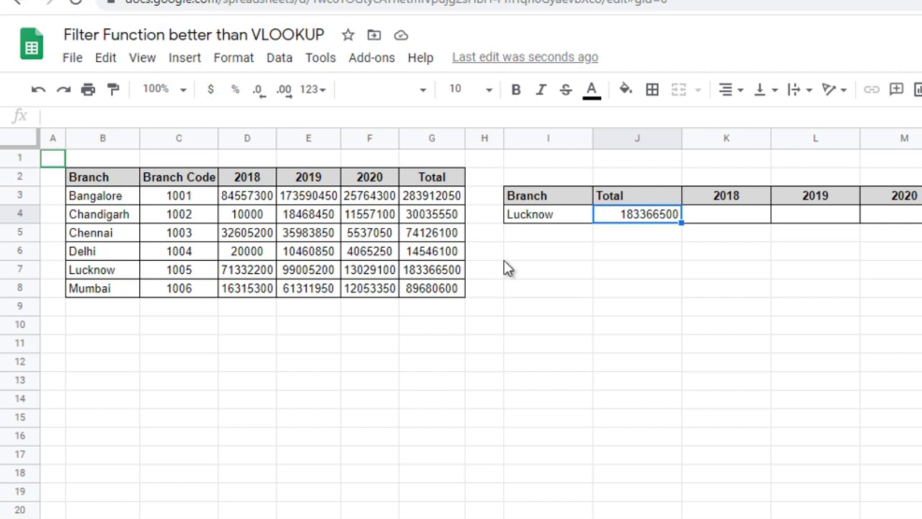
# Enter branch code 1004 in I4 and delete J4's failing #N/A FILTER formula.
pyautogui.click(526, 215)
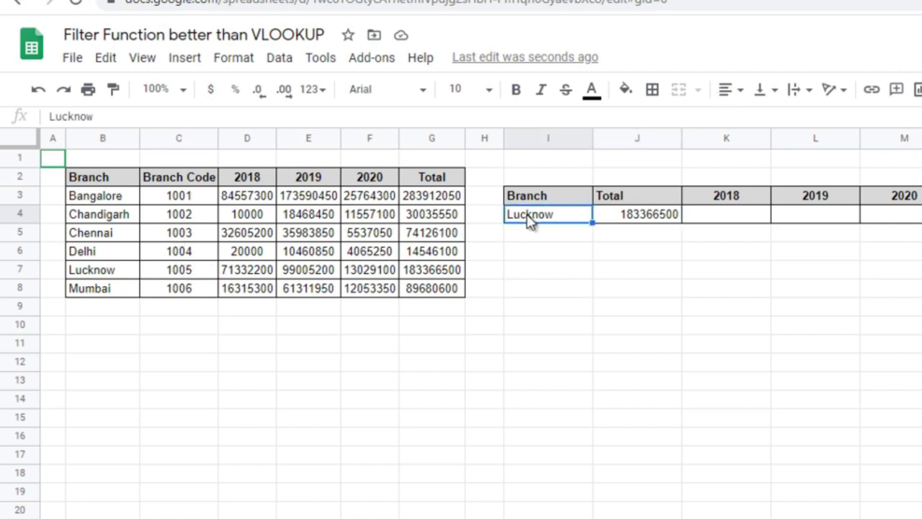
pyautogui.write('1004')
pyautogui.press('Return')
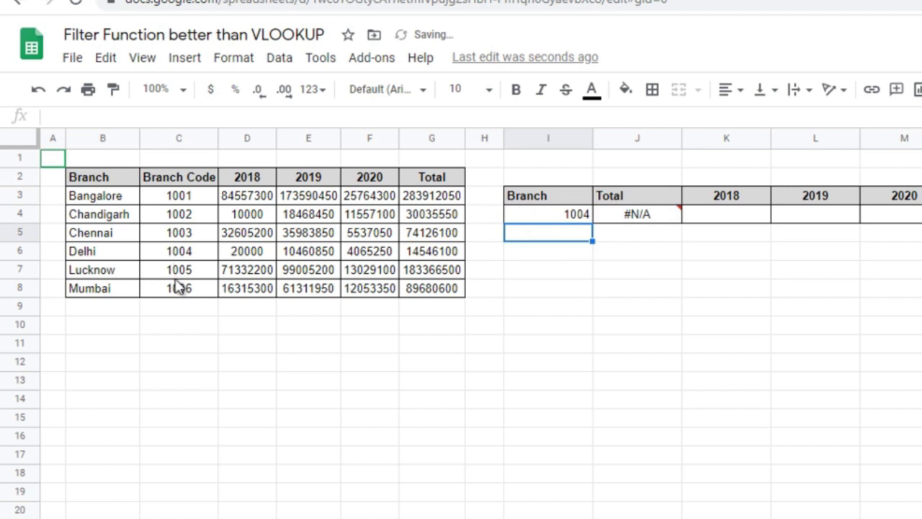
pyautogui.click(649, 216)
pyautogui.press('Delete')
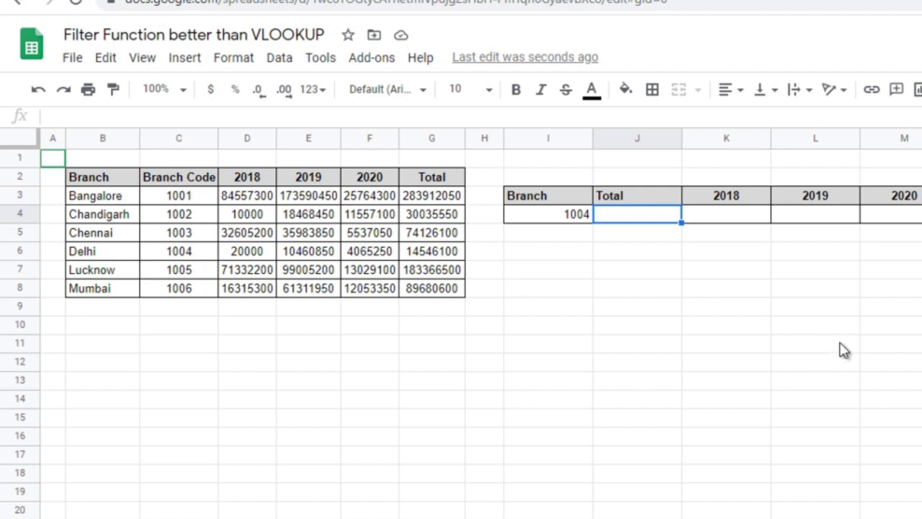
# Enter =FILTER(B3:B8,C3:C8=I4) in J4 to look up by branch code.
pyautogui.write('=FI')
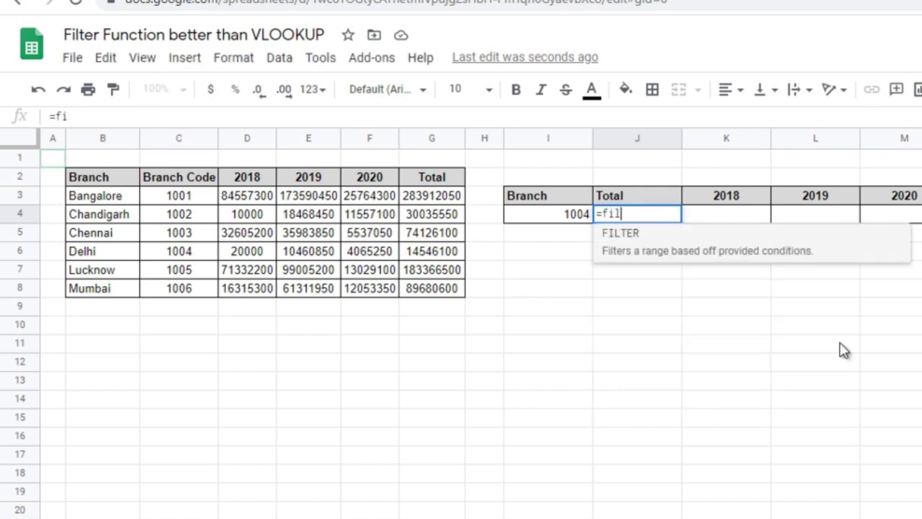
pyautogui.press('Tab')
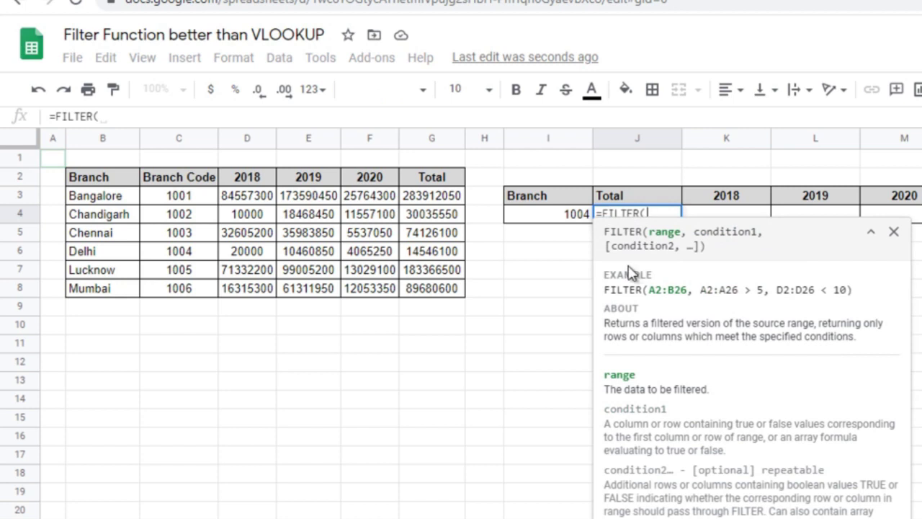
pyautogui.click(133, 201)
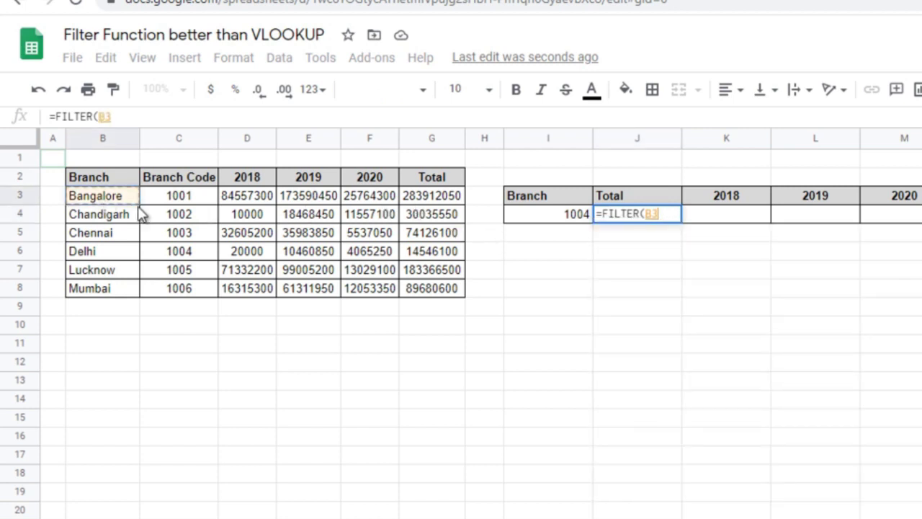
pyautogui.keyDown('shift'); pyautogui.click(127, 294); pyautogui.keyUp('shift')
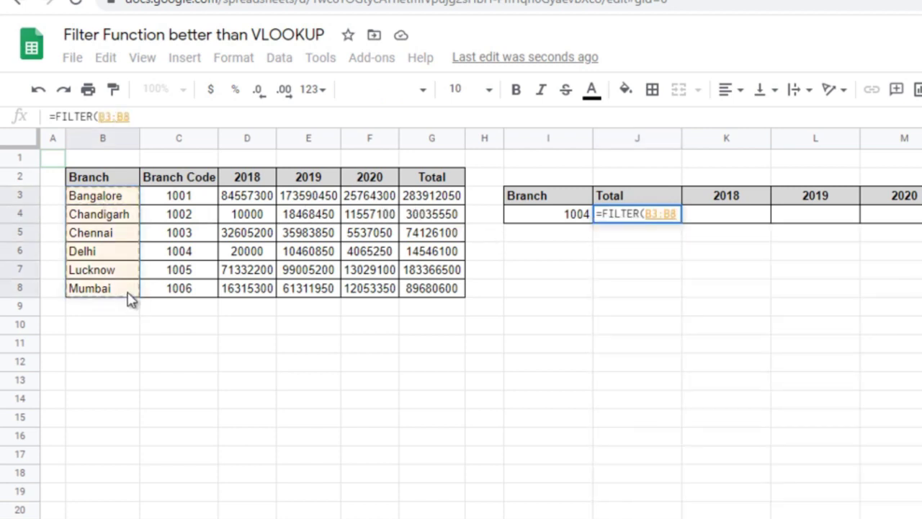
pyautogui.write(',')
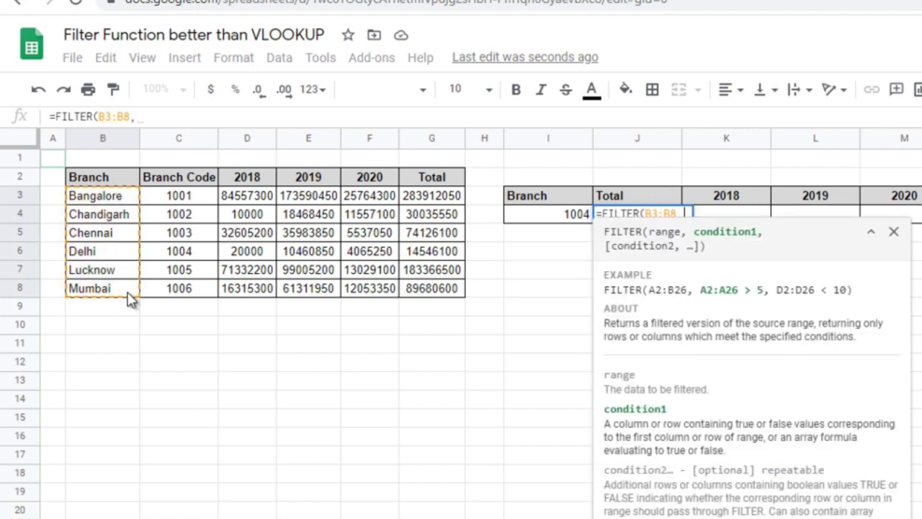
pyautogui.click(180, 196)
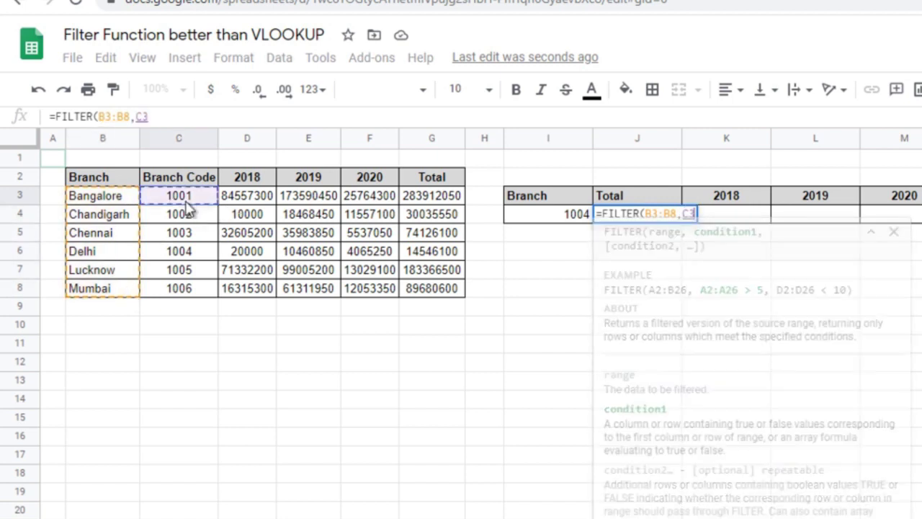
pyautogui.keyDown('shift'); pyautogui.click(206, 294); pyautogui.keyUp('shift')
pyautogui.write('=')
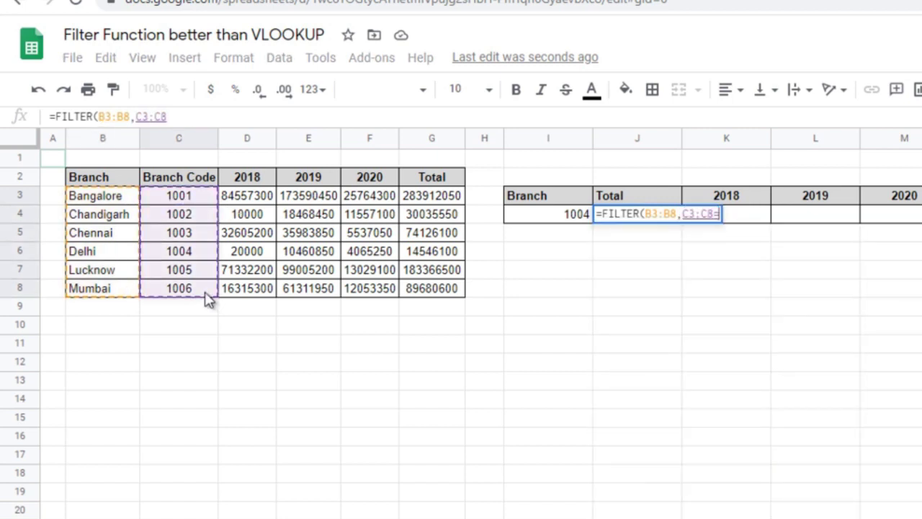
pyautogui.click(565, 216)
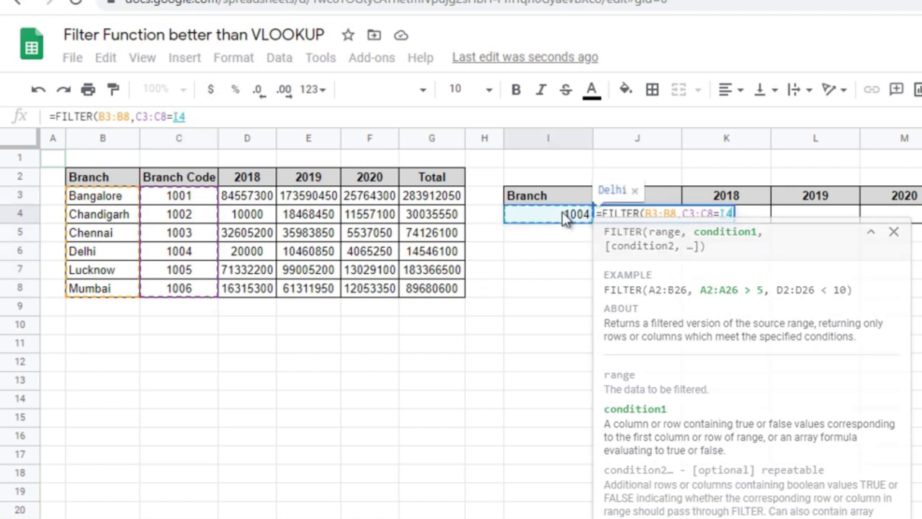
pyautogui.write(')')
pyautogui.press('Return')
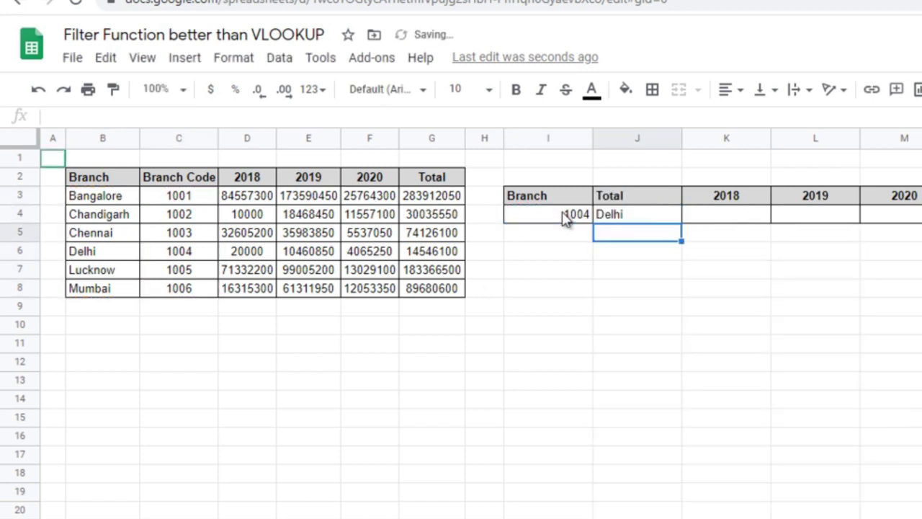
# Test the lookup with branch codes 1003 and then 1006 in I4.
pyautogui.click(575, 221)
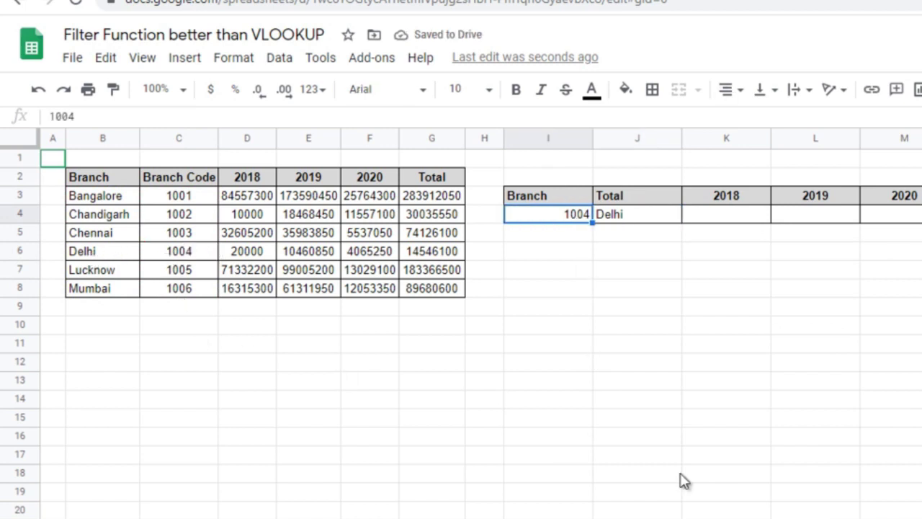
pyautogui.write('1003')
pyautogui.press('Return')
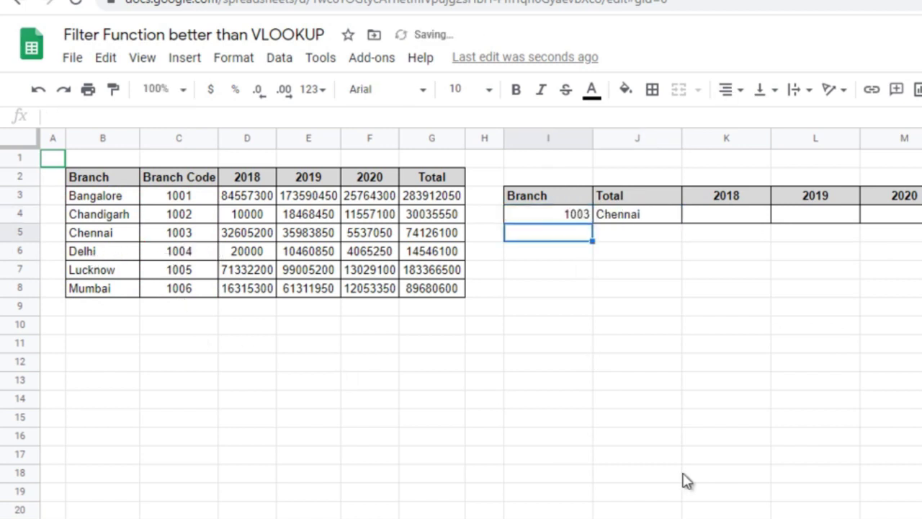
pyautogui.press('Up')
pyautogui.write('1')
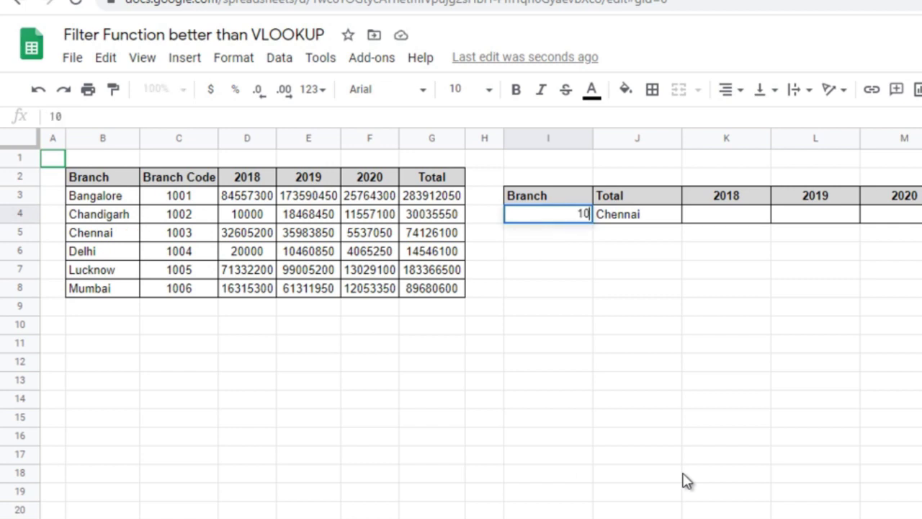
pyautogui.write('06')
pyautogui.press('Return')
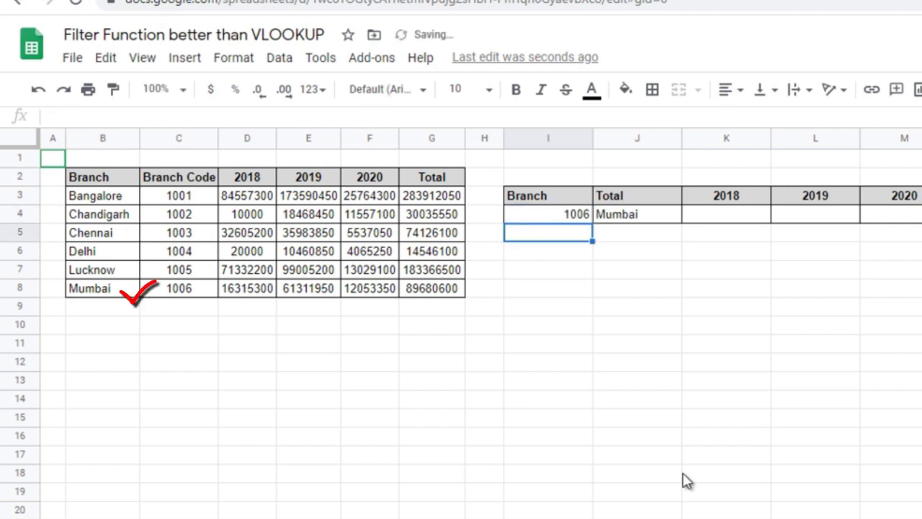
pyautogui.press('Up')
pyautogui.press('Right')
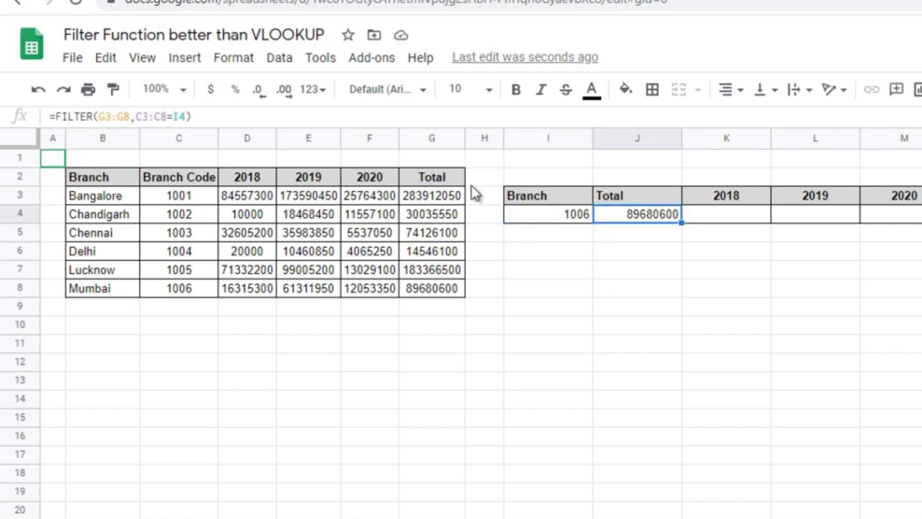
# Start a VLOOKUP in an empty cell below the results, then cancel it.
pyautogui.click(622, 247)
pyautogui.write('=vl')
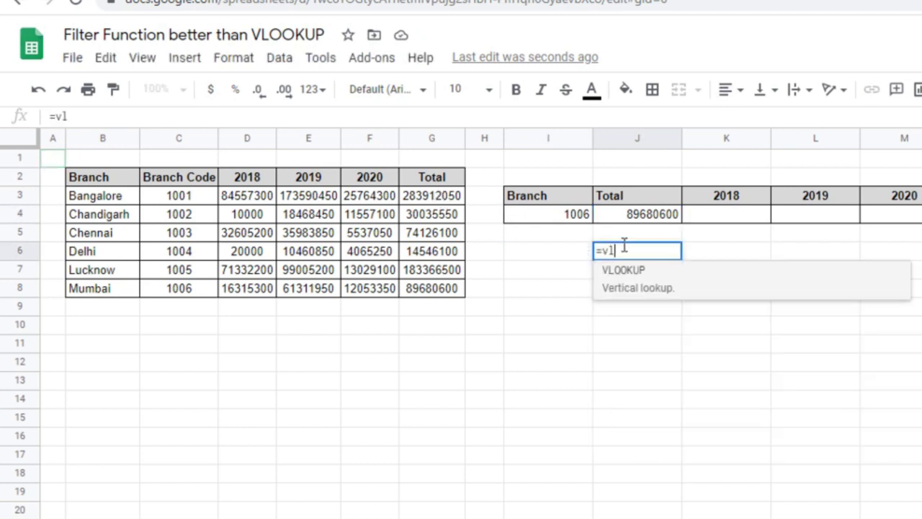
pyautogui.press('Tab')
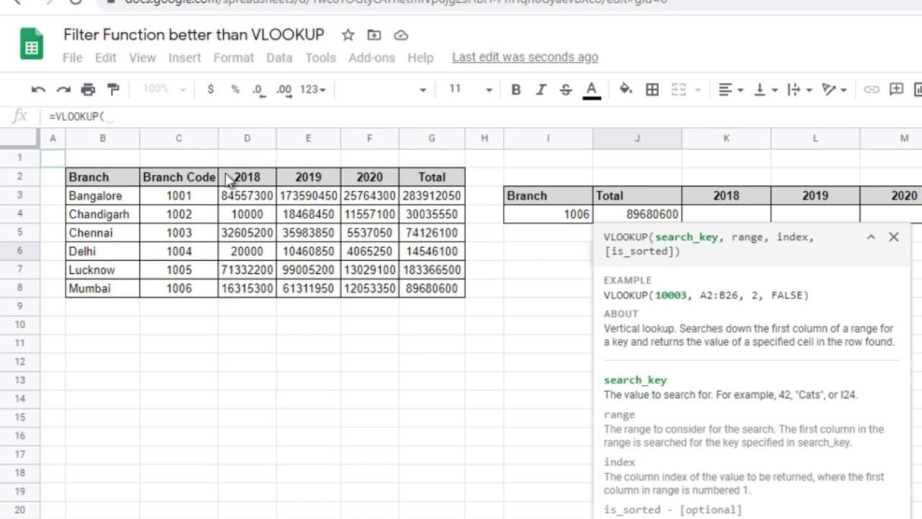
pyautogui.press('Escape')
# Enter =VLOOKUP(I4,C3:G8,5,0) below J4 to return 89680600, then undo back to the row-6 layout.
pyautogui.write('=')
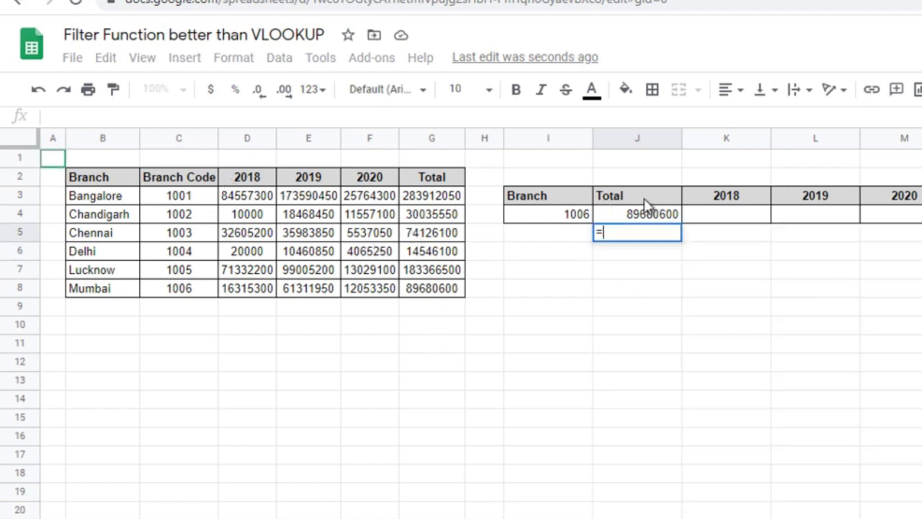
pyautogui.write('vl')
pyautogui.press('Tab')
pyautogui.press('Up')
pyautogui.press('Left')
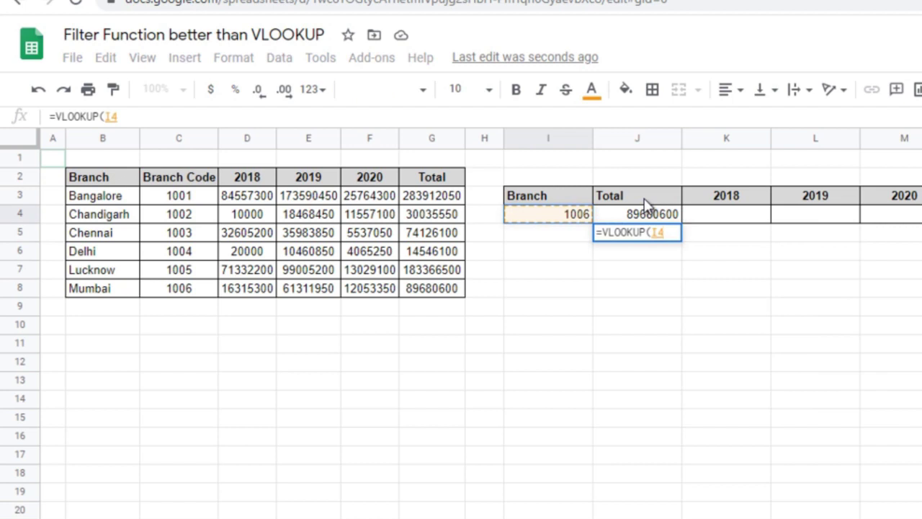
pyautogui.write(',')
pyautogui.click(197, 201)
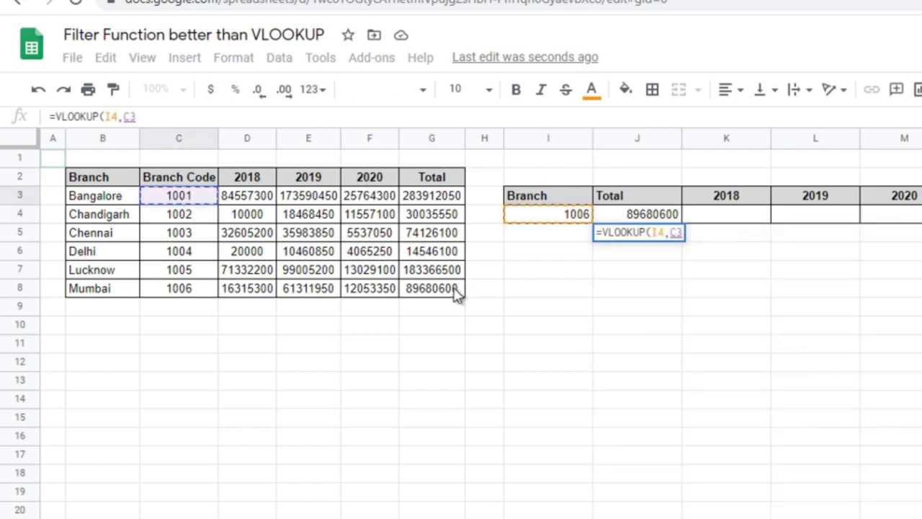
pyautogui.keyDown('shift'); pyautogui.click(454, 289); pyautogui.keyUp('shift')
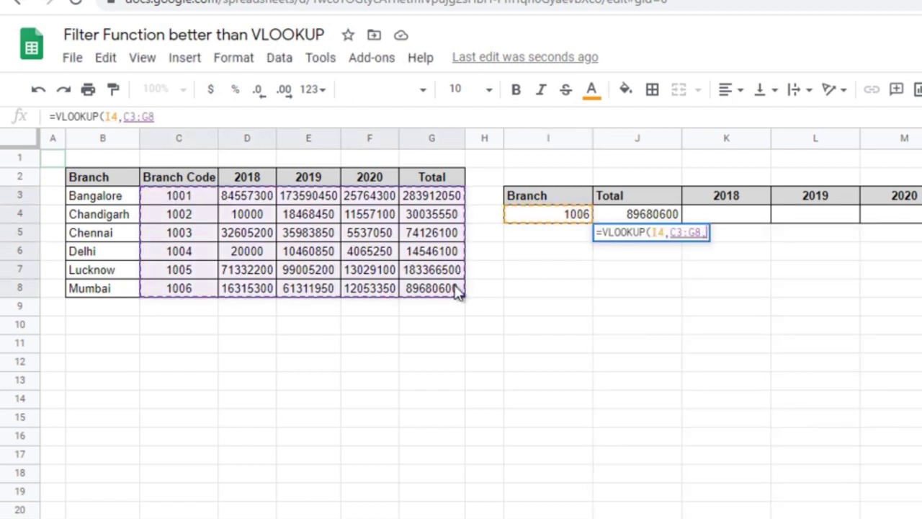
pyautogui.write(',')
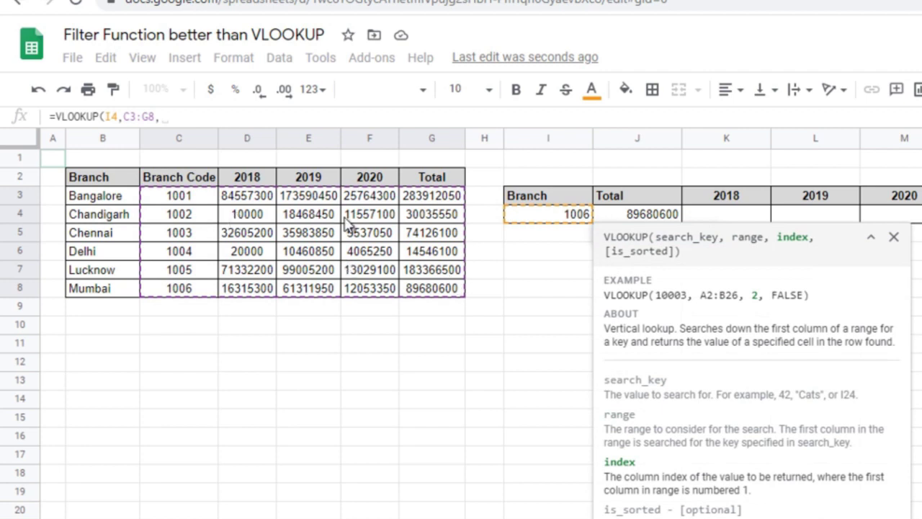
pyautogui.write('5')
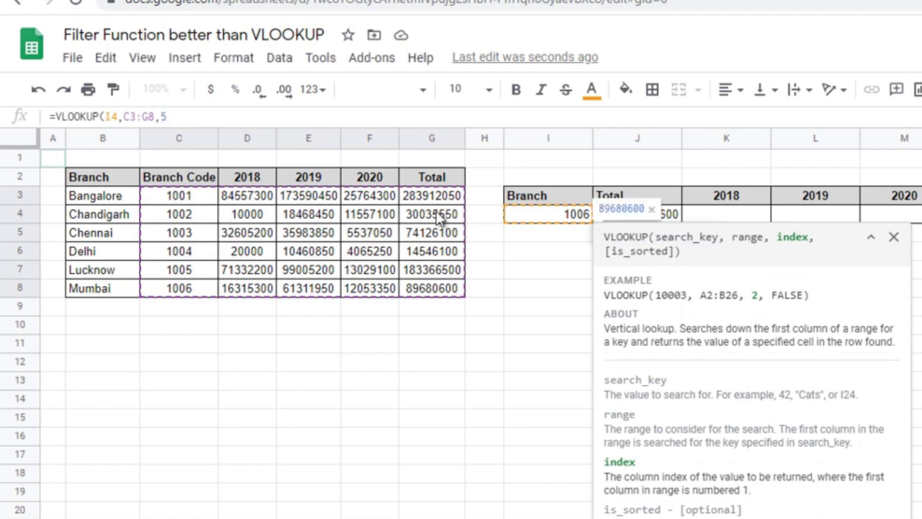
pyautogui.write(',0)')
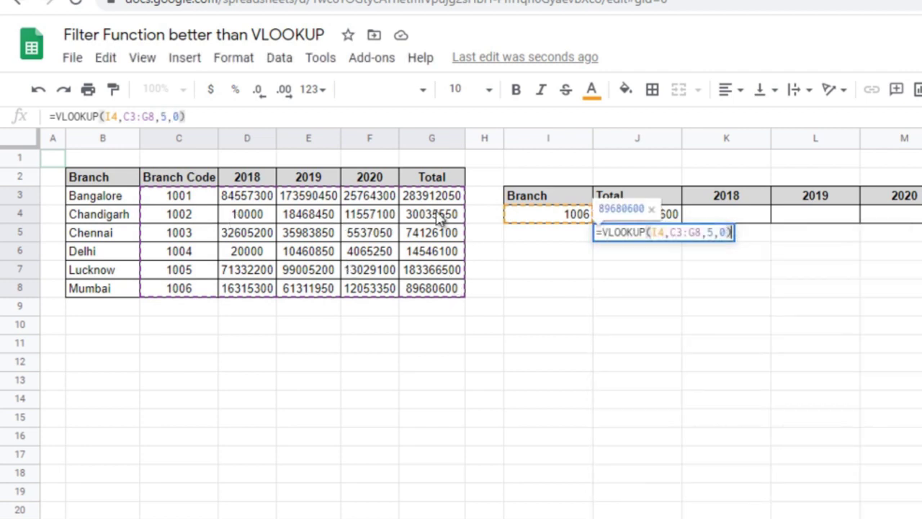
pyautogui.press('Return')
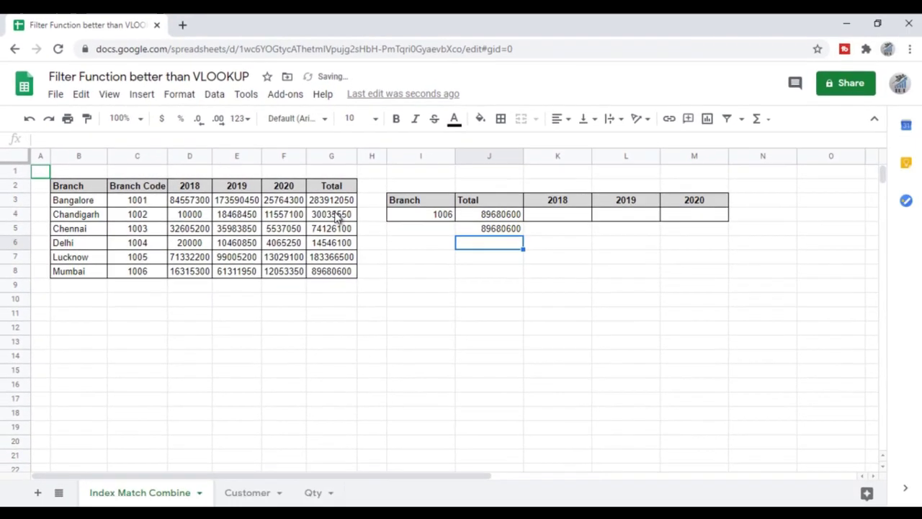
pyautogui.press('Up')
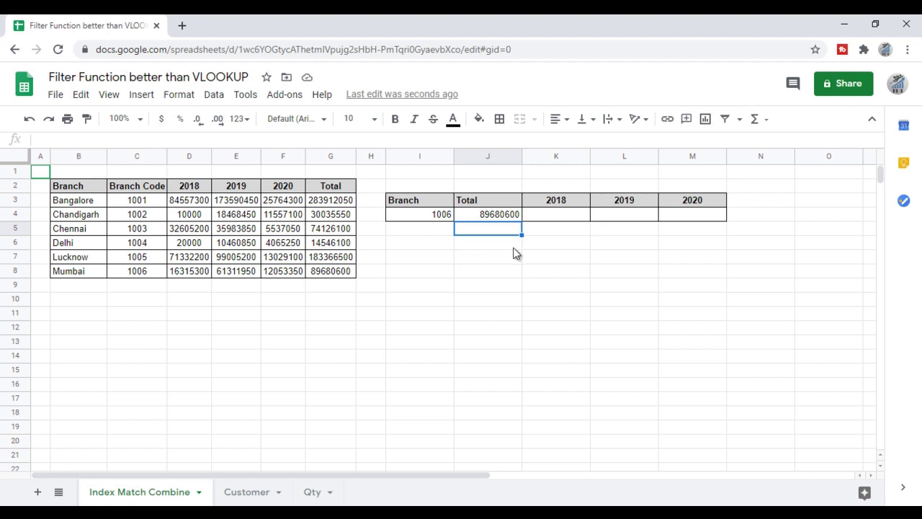
pyautogui.hotkey('ctrl', 'z')
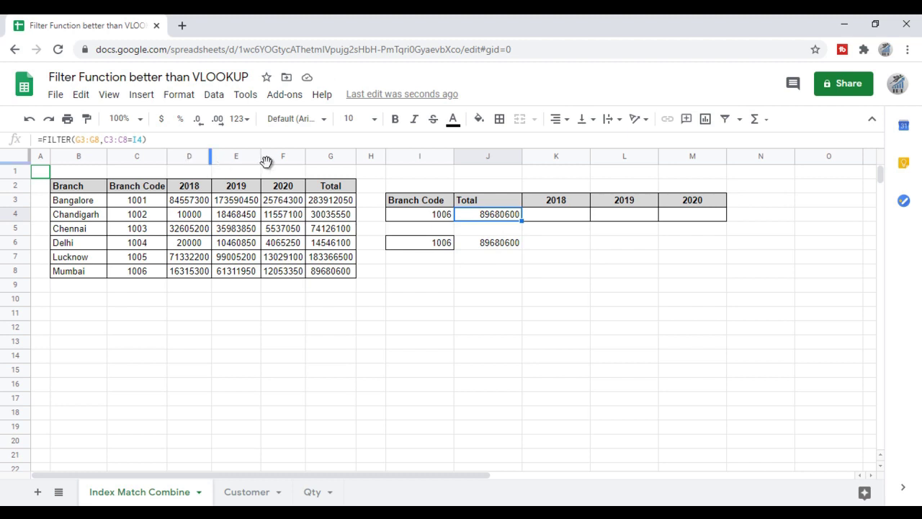
# Insert a blank column before 2018, then undo it so J6's VLOOKUP shows 89680600 again.
pyautogui.rightClick(191, 159)
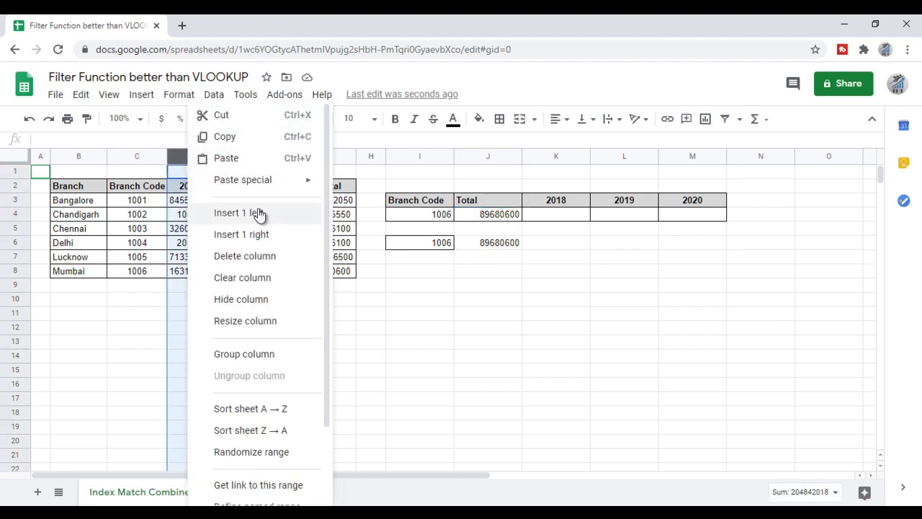
pyautogui.press('Escape')
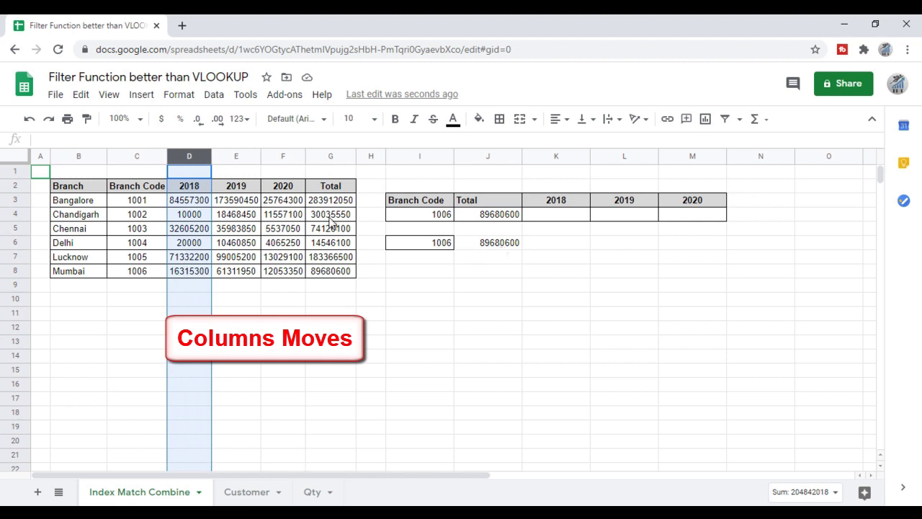
pyautogui.rightClick(185, 156)
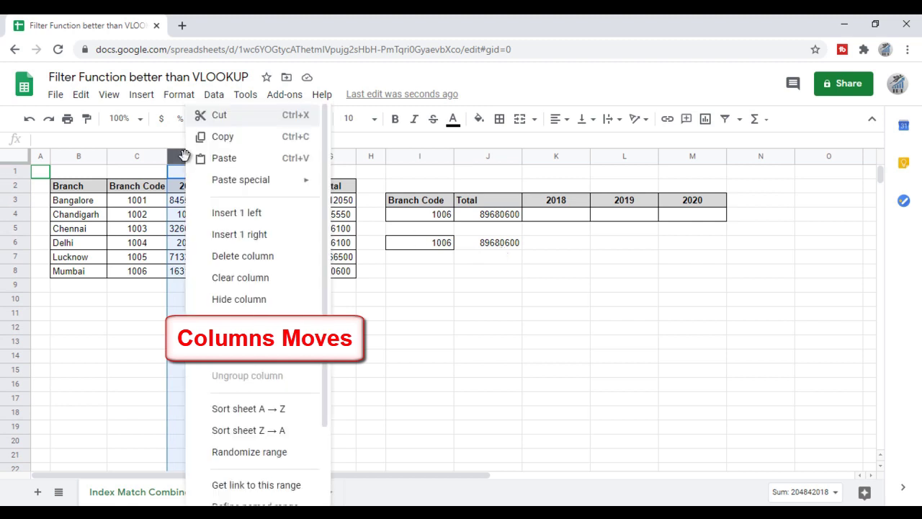
pyautogui.click(254, 214)
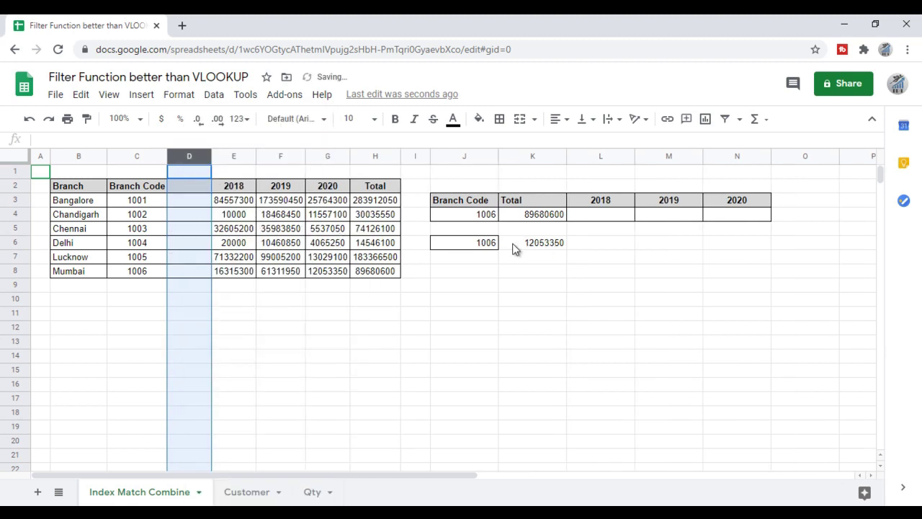
pyautogui.click(546, 246)
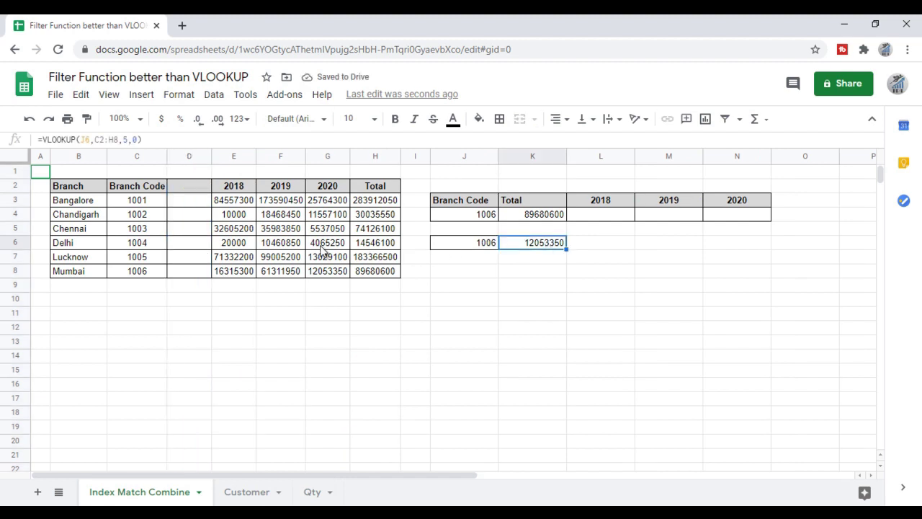
pyautogui.hotkey('ctrl', 'z')
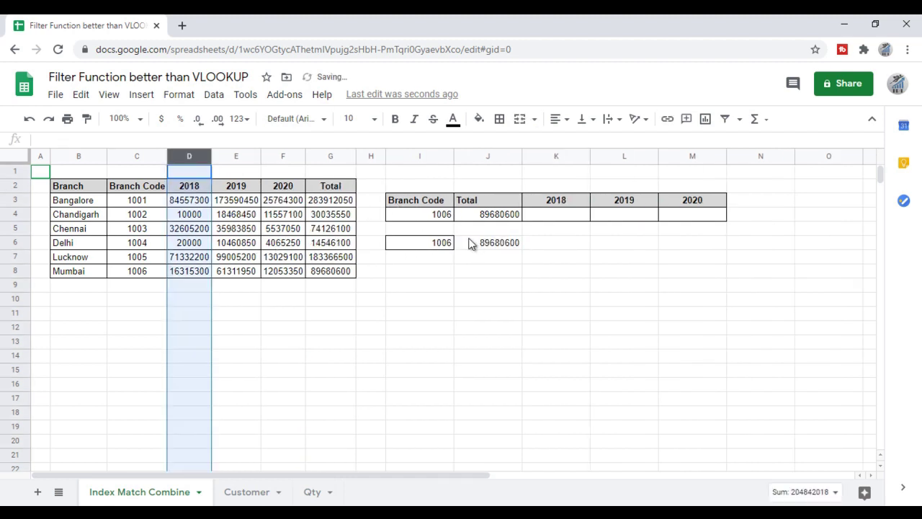
pyautogui.click(490, 247)
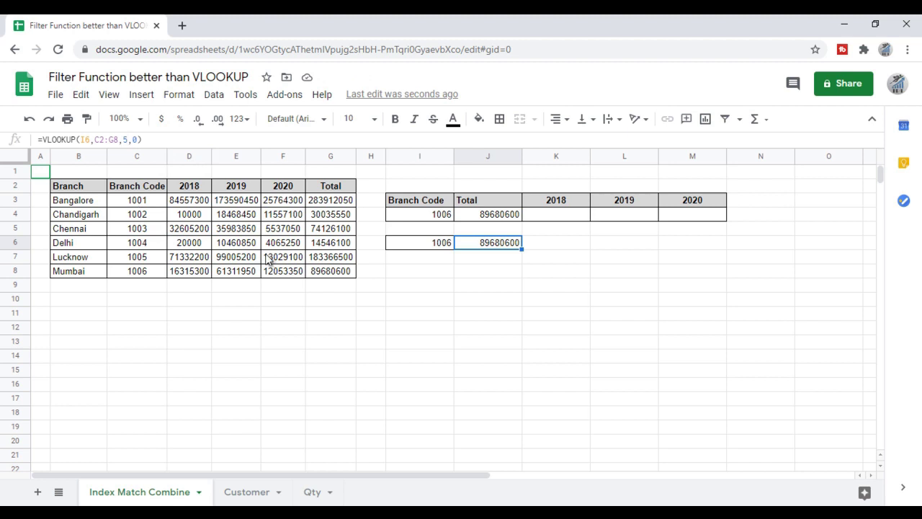
# Insert an empty column left of the 2018 column inside the branch table.
pyautogui.rightClick(189, 155)
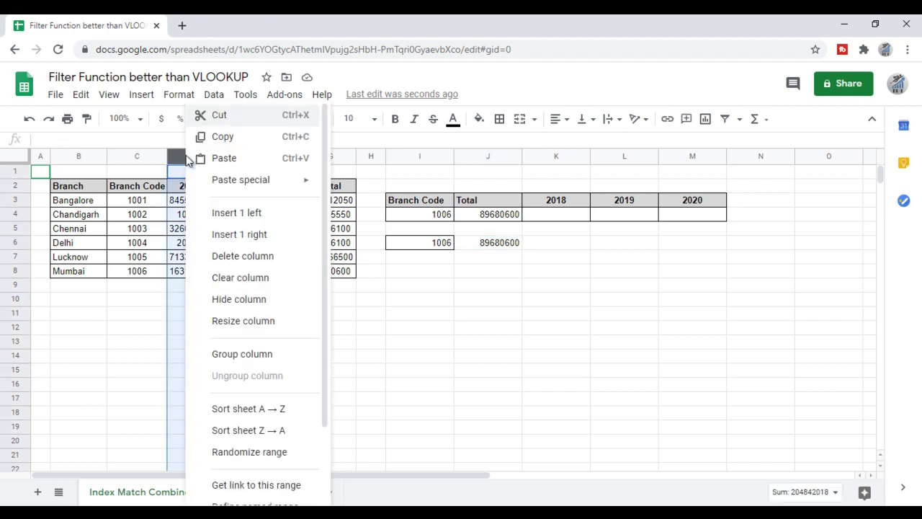
pyautogui.click(245, 216)
pyautogui.click(198, 204)
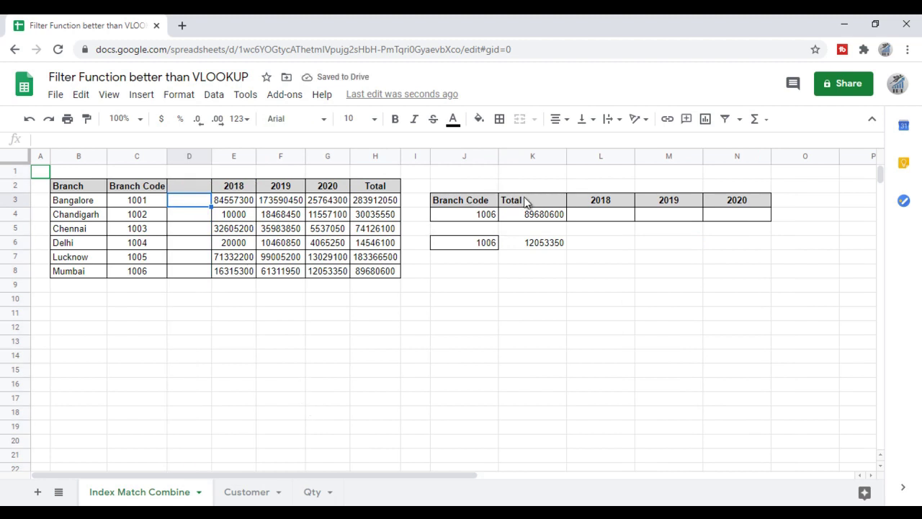
# Compare results: VLOOKUP in K6 now returns the 2020 value 12053350, FILTER in K4 still 89680600.
pyautogui.click(525, 249)
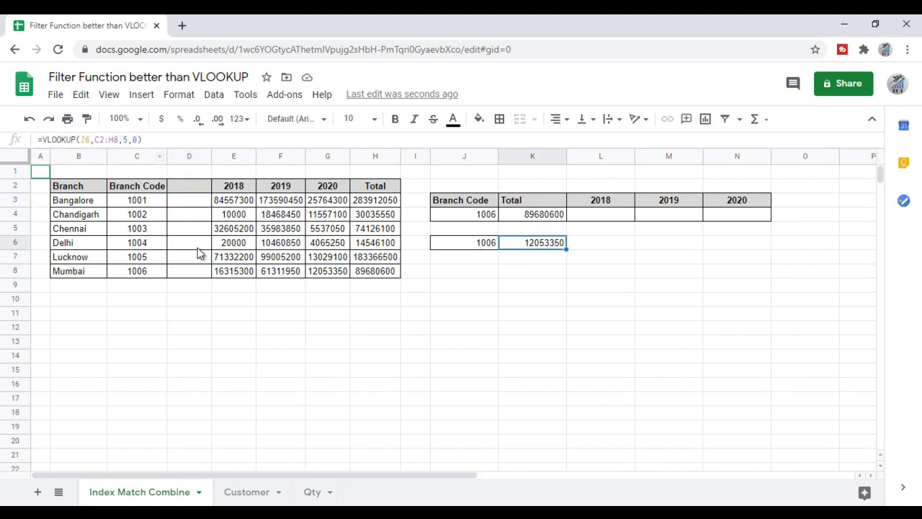
pyautogui.click(144, 261)
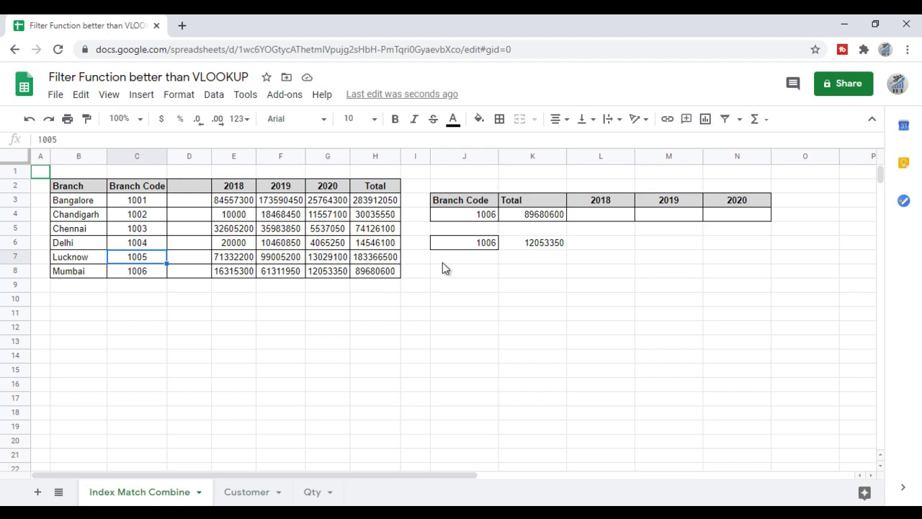
pyautogui.click(335, 273)
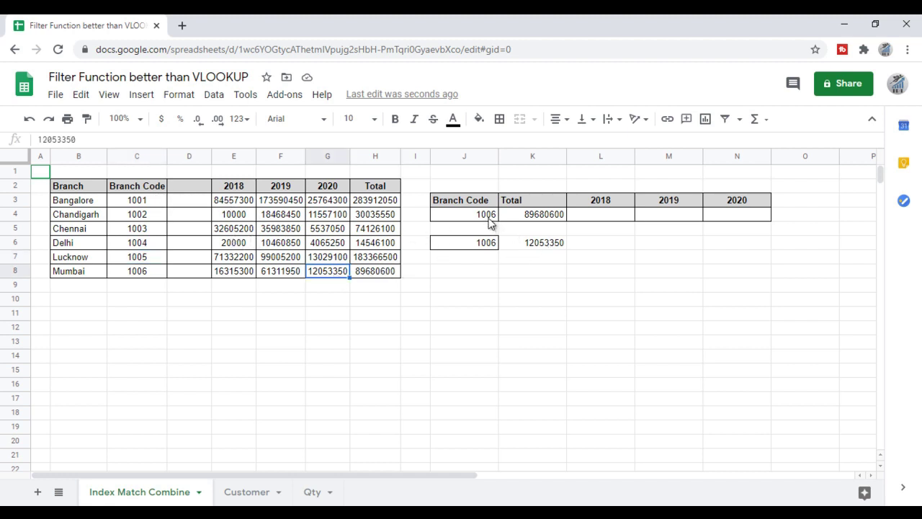
pyautogui.click(547, 216)
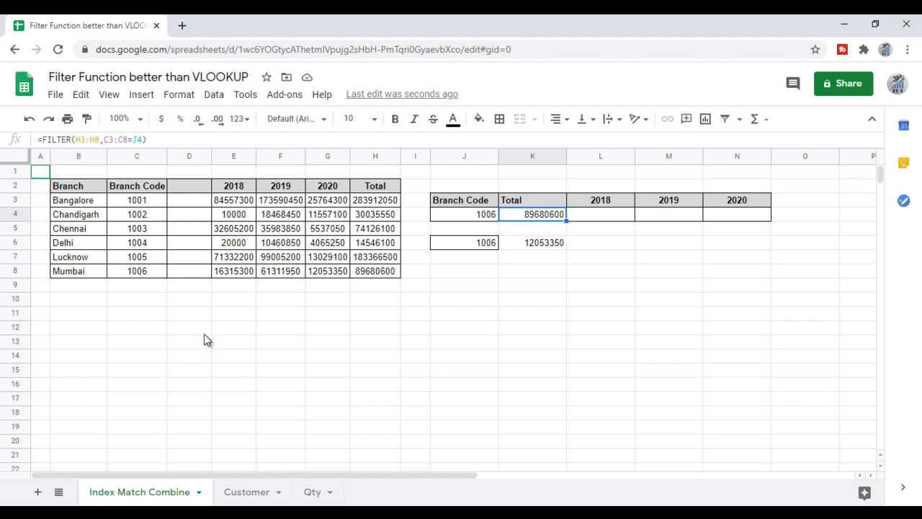
pyautogui.click(531, 245)
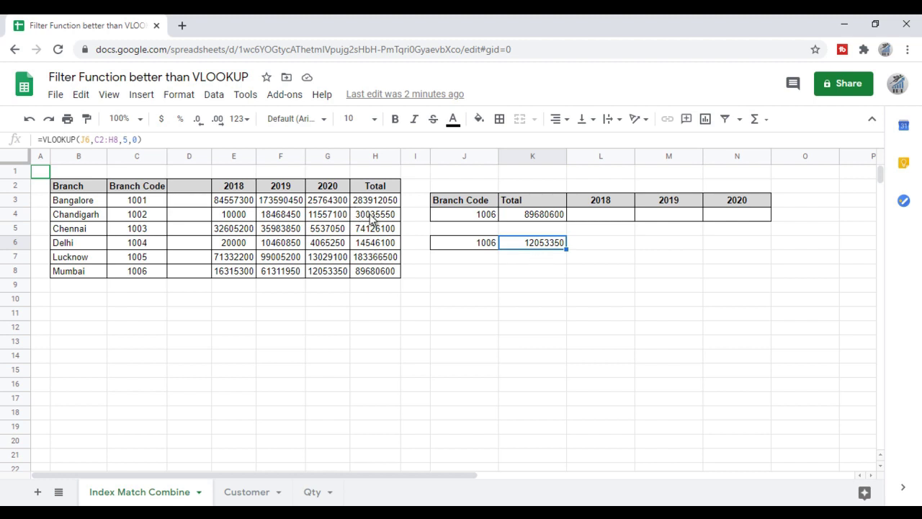
pyautogui.press('Up')
pyautogui.press('Up')
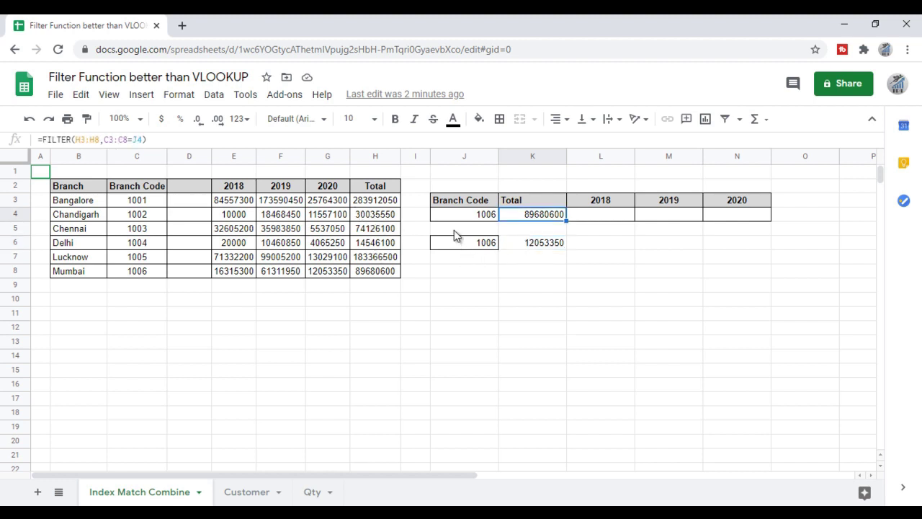
# Undo the column insert and the row-6 lookup, then switch to the Customer sheet.
pyautogui.hotkey('ctrl', 'z')
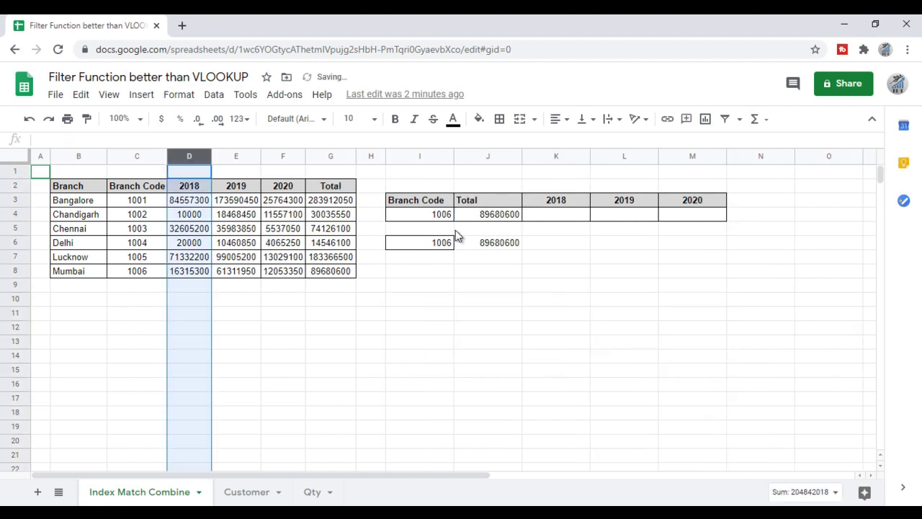
pyautogui.hotkey('ctrl', 'z')
pyautogui.hotkey('ctrl', 'z')
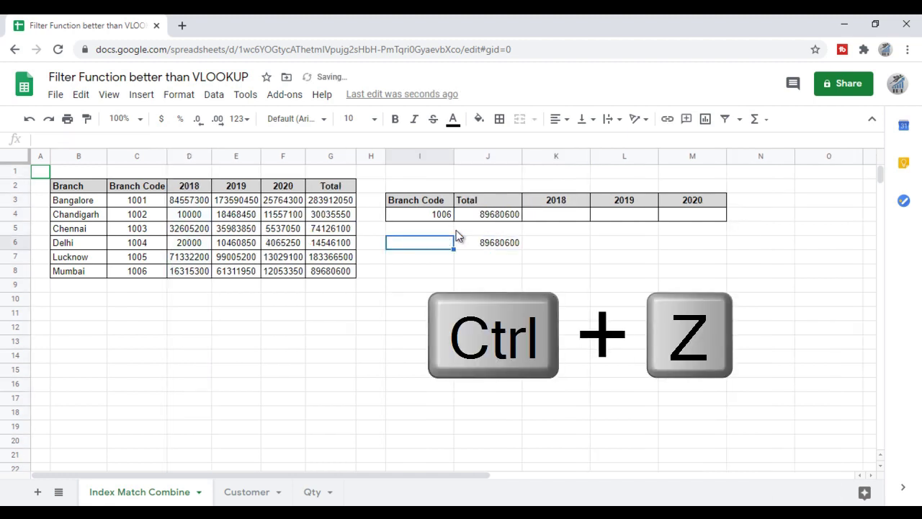
pyautogui.hotkey('ctrl', 'z')
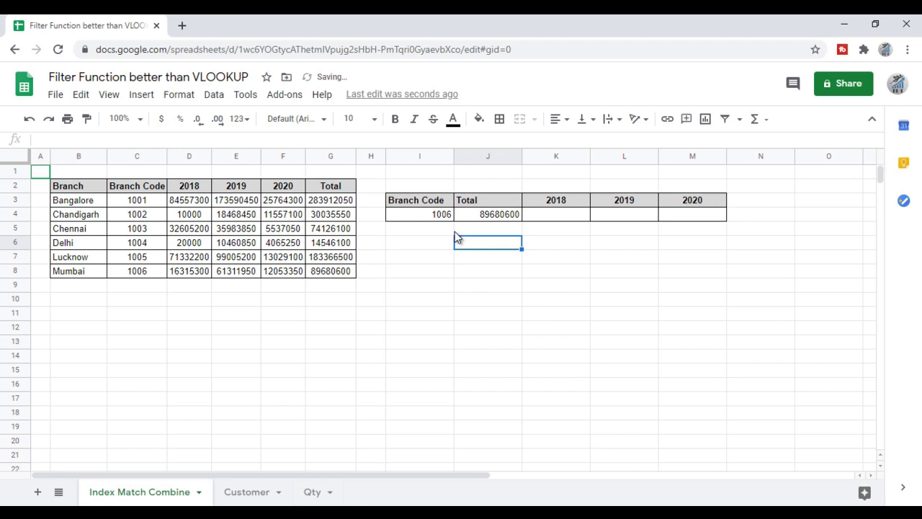
pyautogui.press('Up')
pyautogui.press('Up')
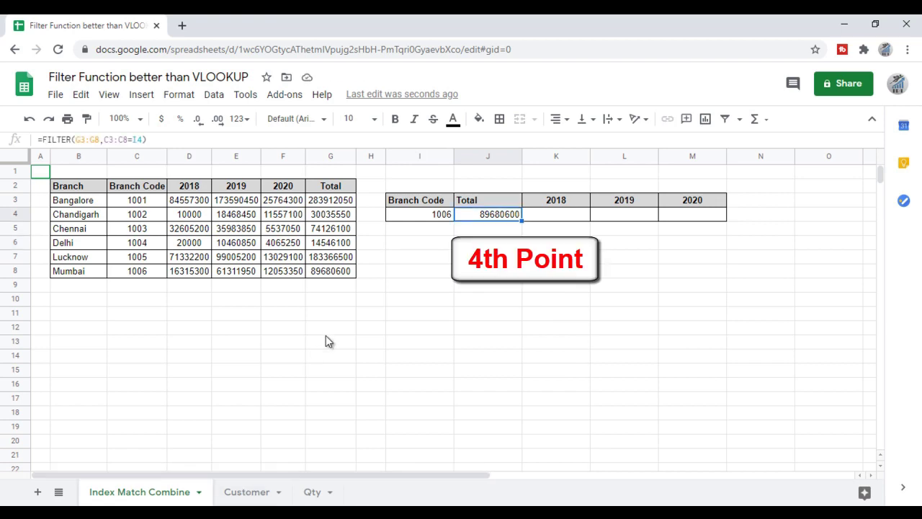
pyautogui.click(298, 493)
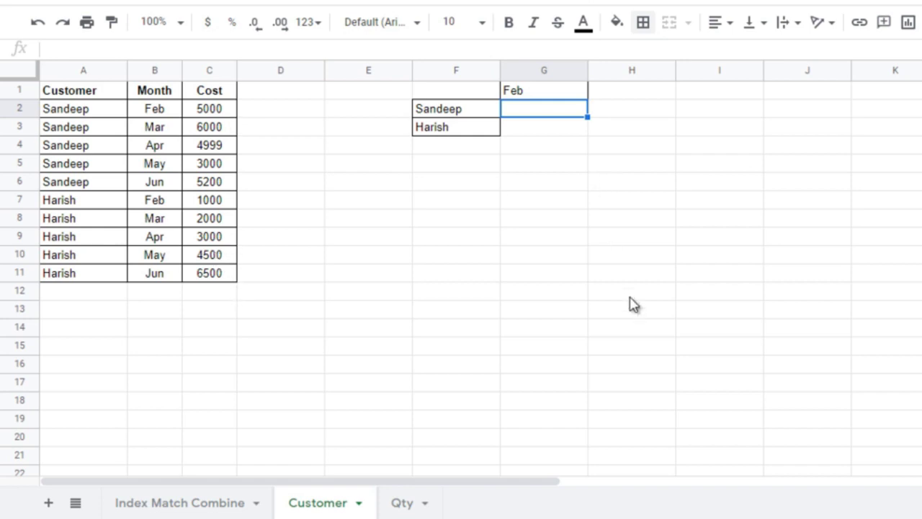
# Start a FILTER in G2 returning $C$2:$C$11 where $A$2:$A$11 matches the customer in F2.
pyautogui.write('=')
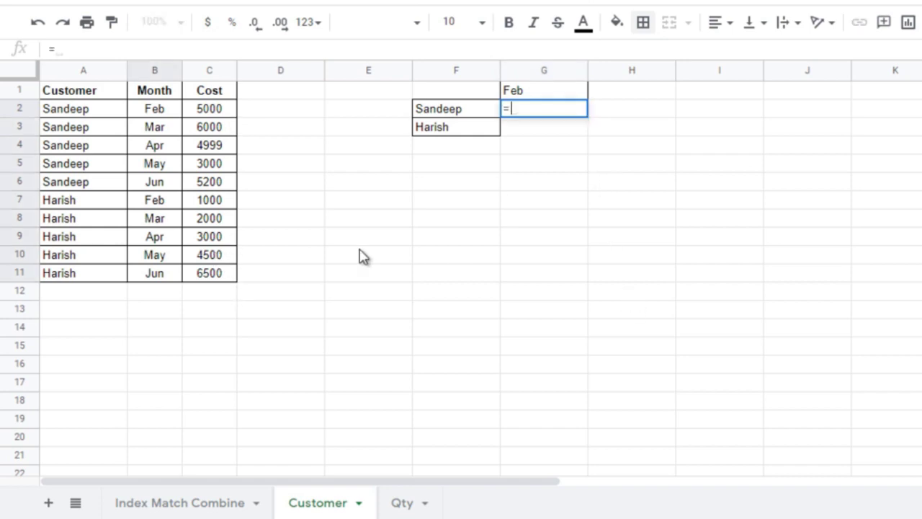
pyautogui.write('fil')
pyautogui.press('Tab')
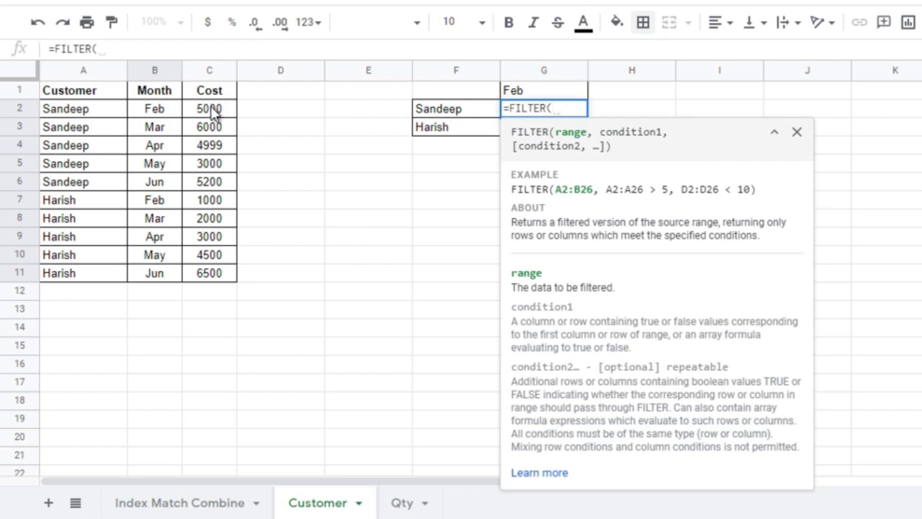
pyautogui.moveTo(211, 109); pyautogui.dragTo(219, 280)
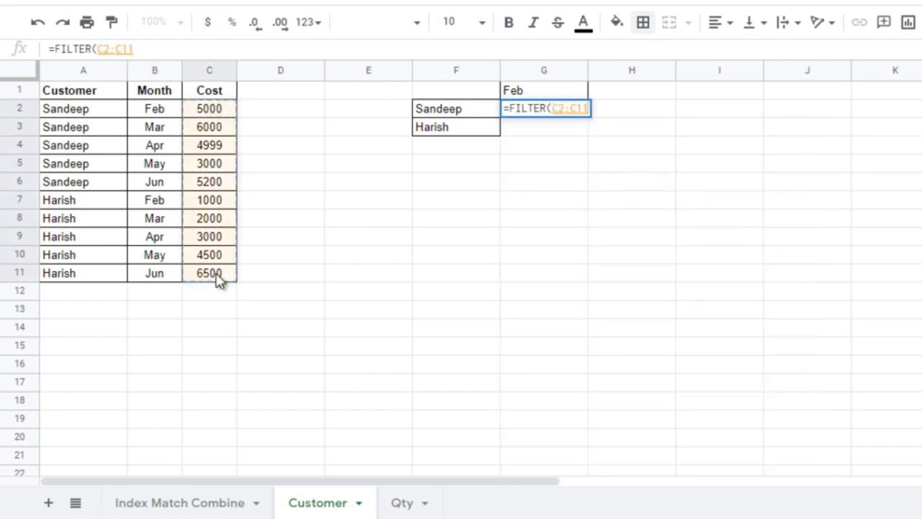
pyautogui.press('F4')
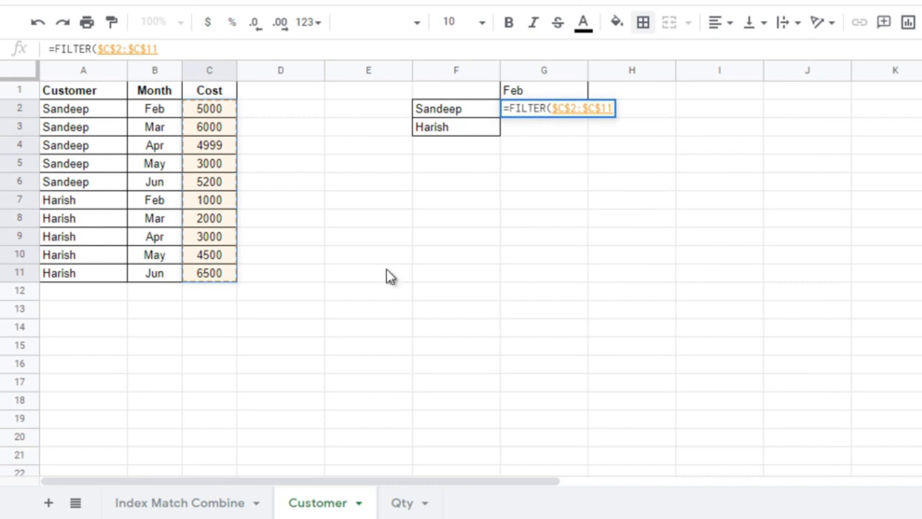
pyautogui.write(',')
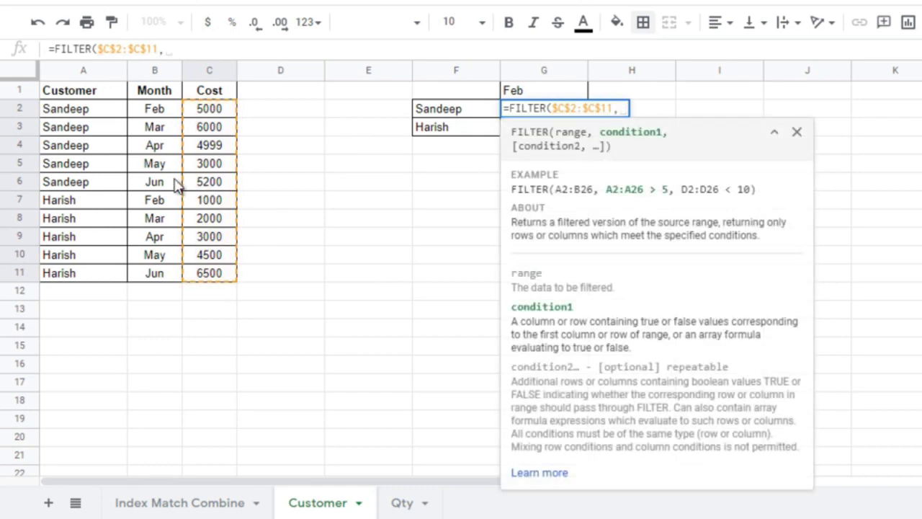
pyautogui.click(65, 107)
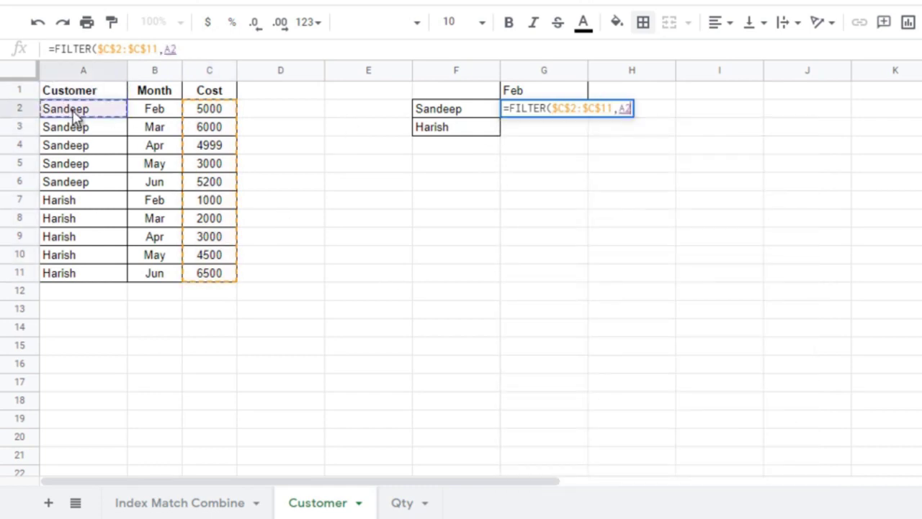
pyautogui.keyDown('shift'); pyautogui.click(107, 283); pyautogui.keyUp('shift')
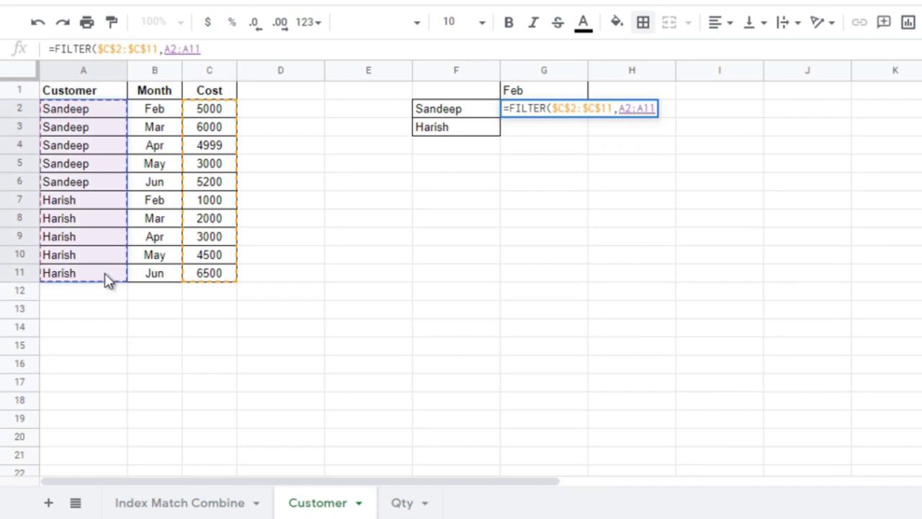
pyautogui.press('F4')
pyautogui.write('$A$11=')
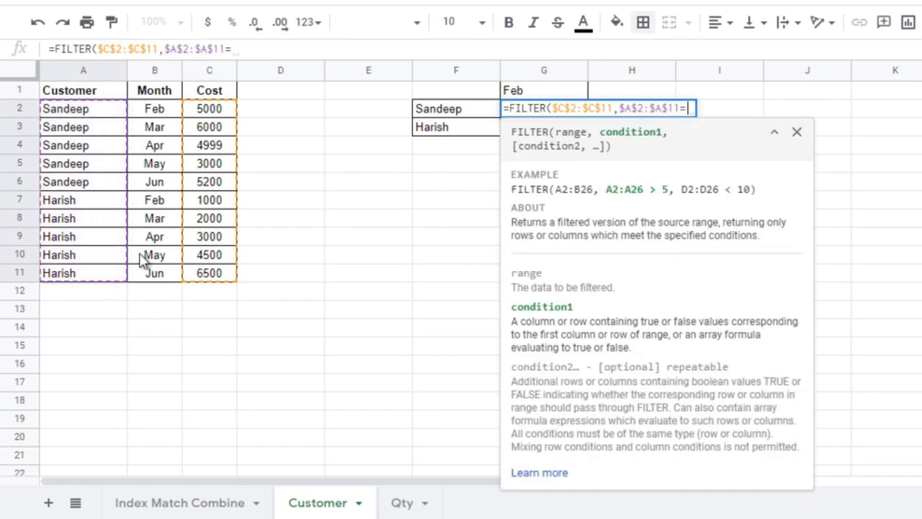
pyautogui.click(443, 114)
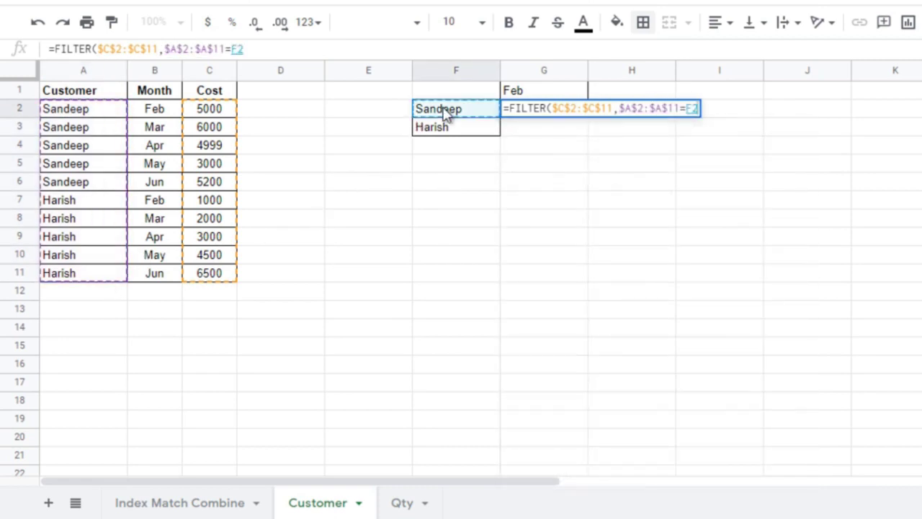
pyautogui.write(',')
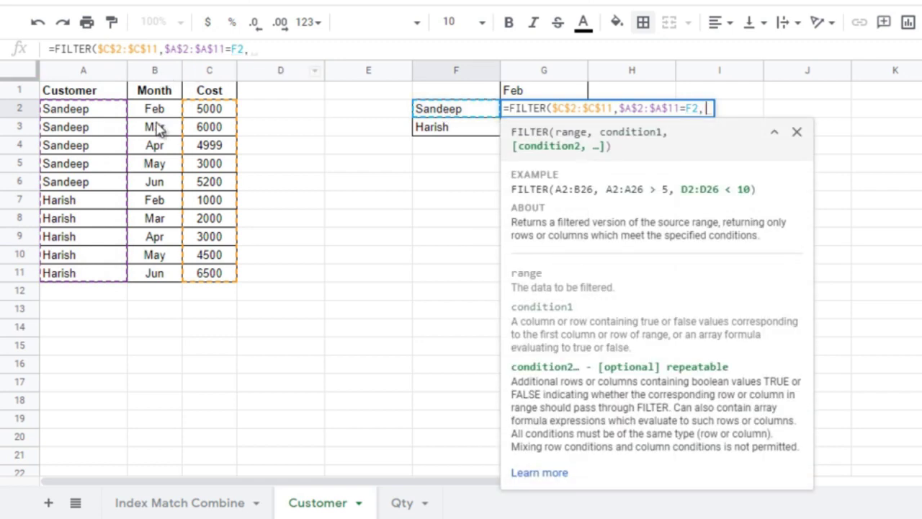
# Add the month condition $B$2:$B$11=$G$1 and enter the formula, returning 5000.
pyautogui.click(154, 117)
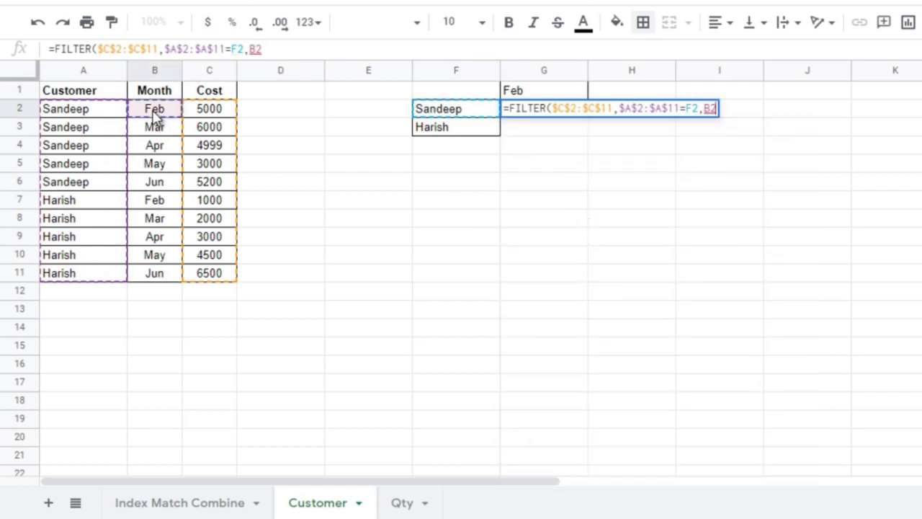
pyautogui.keyDown('shift'); pyautogui.click(158, 280); pyautogui.keyUp('shift')
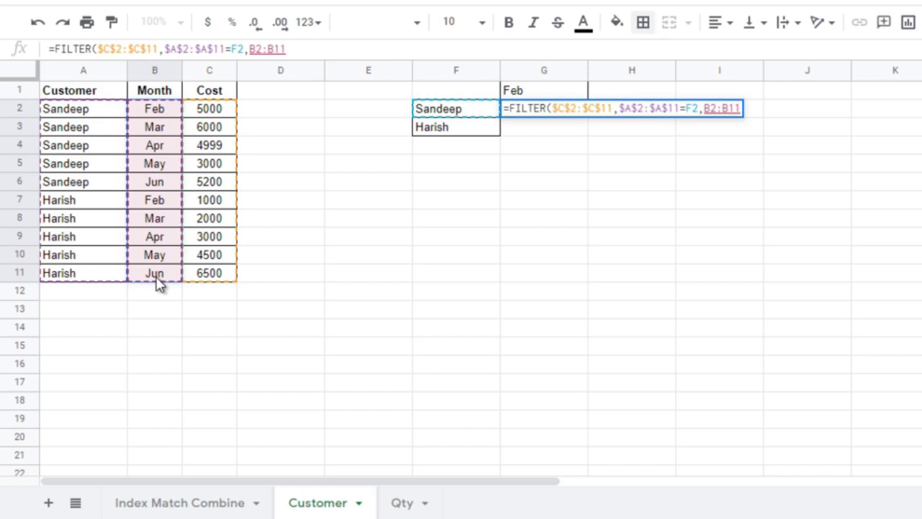
pyautogui.press('F4')
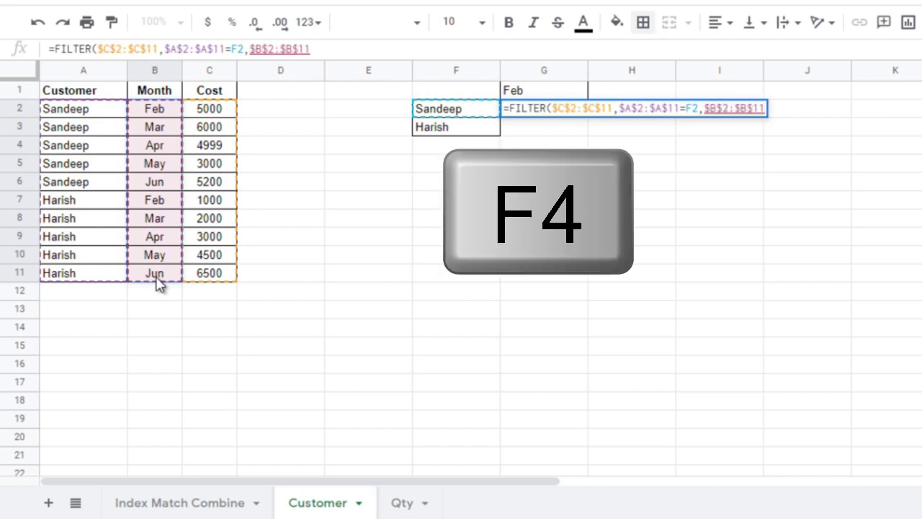
pyautogui.write('=')
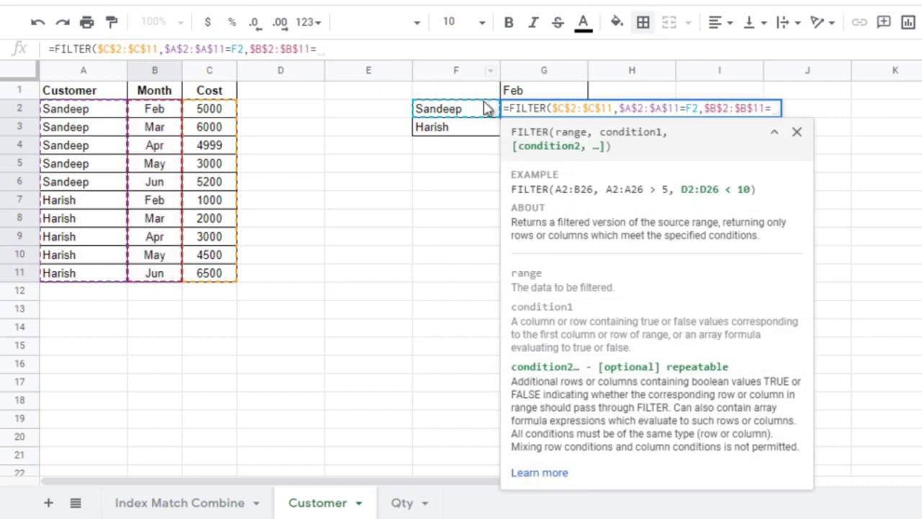
pyautogui.click(525, 89)
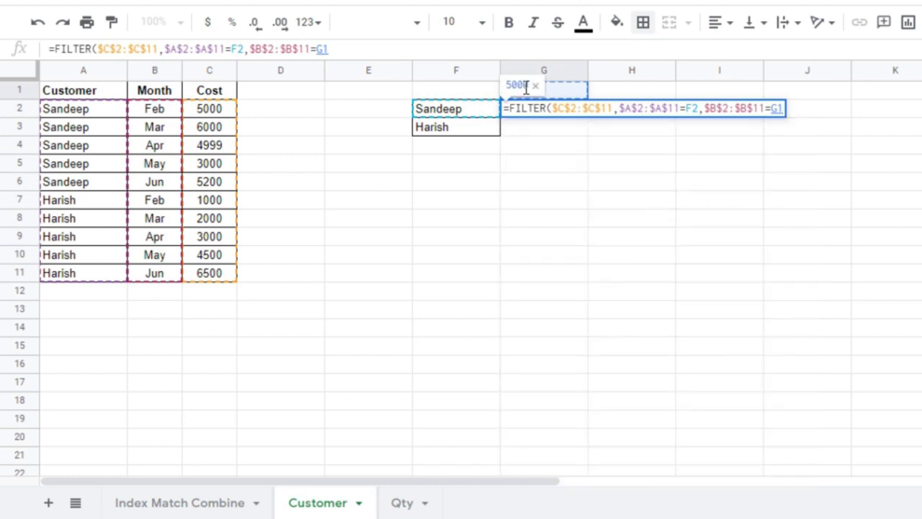
pyautogui.press('F4')
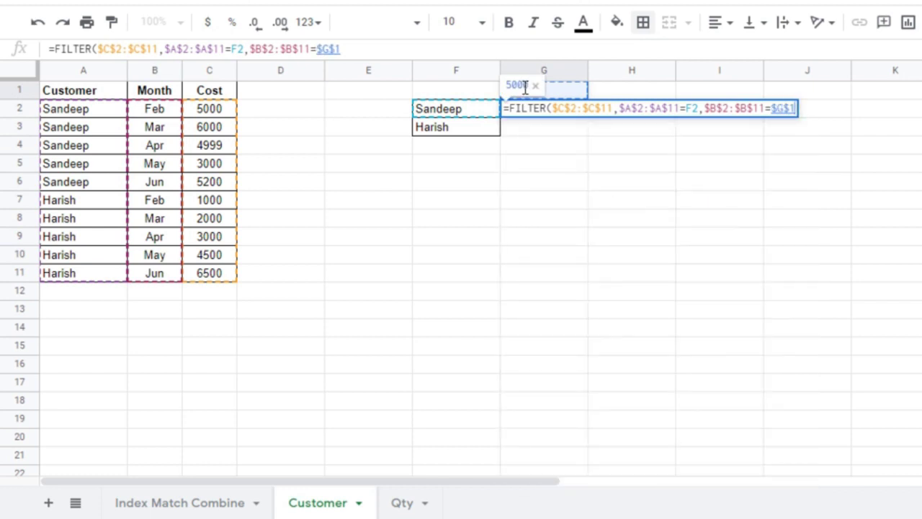
pyautogui.write(')')
pyautogui.press('Return')
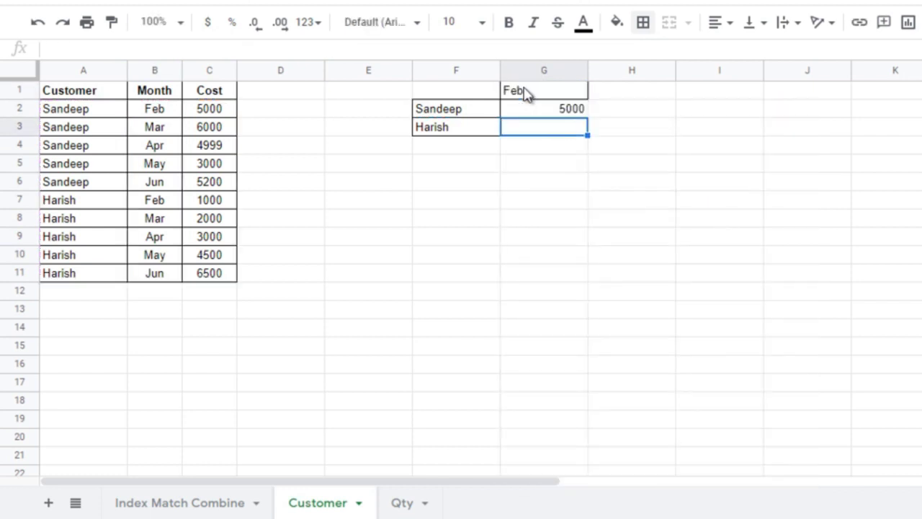
# Fill the two-condition FILTER formula from G2 down into G3 with Ctrl+D.
pyautogui.press('Up')
pyautogui.hotkey('shift', 'Down')
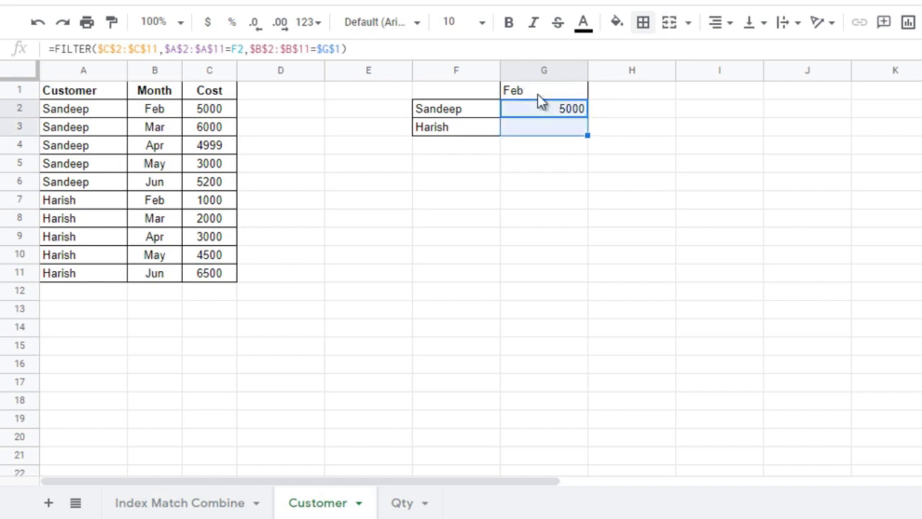
pyautogui.hotkey('ctrl', 'd')
# Verify the Feb costs 5000 and 1000 against C2 and C7, then go to the Qty sheet.
pyautogui.click(566, 116)
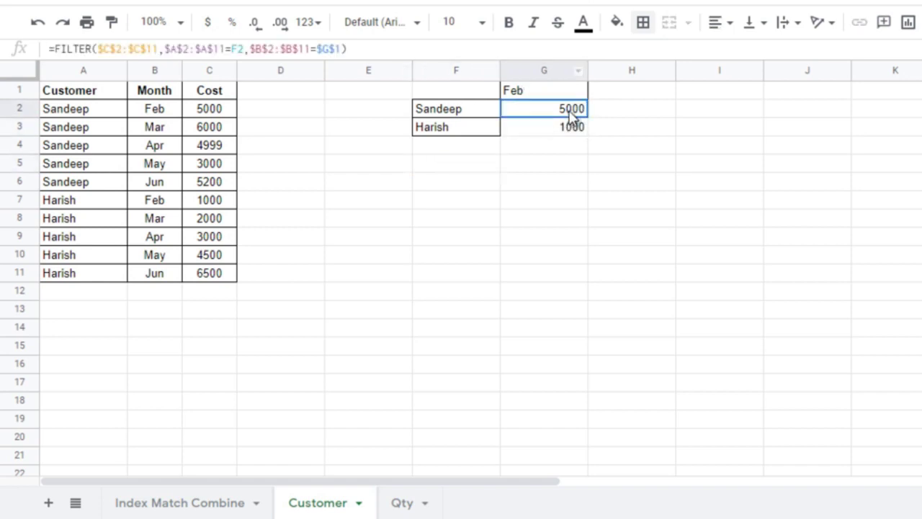
pyautogui.click(228, 115)
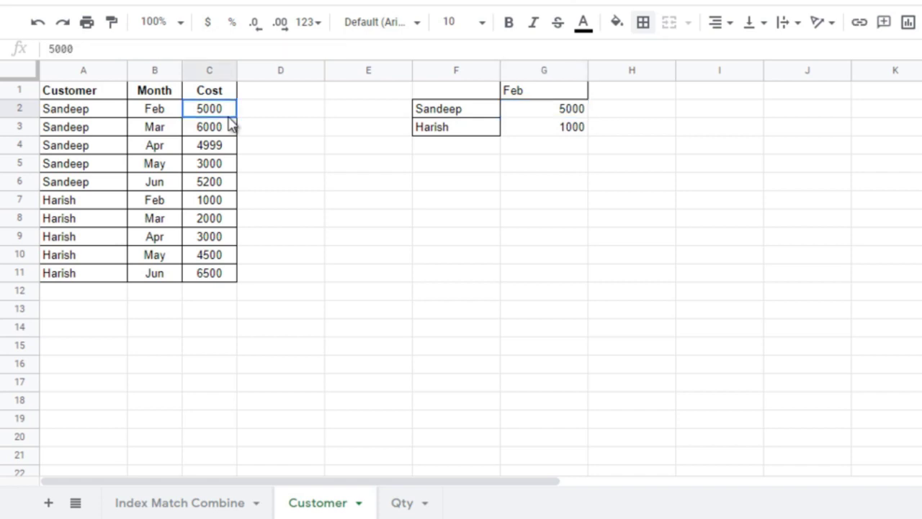
pyautogui.click(112, 204)
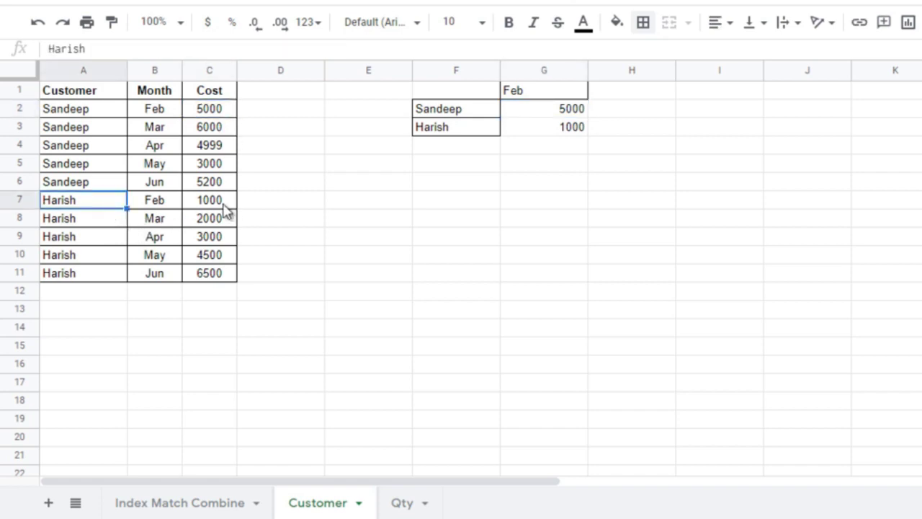
pyautogui.click(225, 208)
pyautogui.click(456, 90)
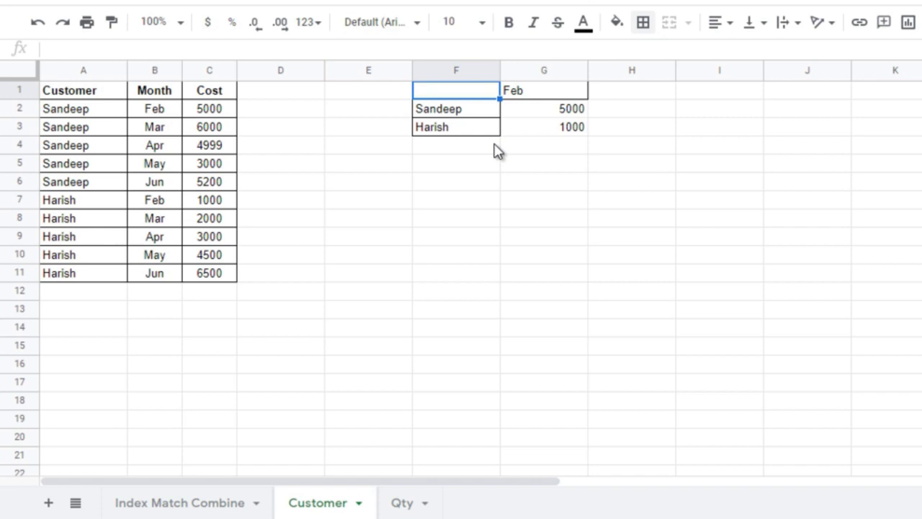
pyautogui.click(520, 110)
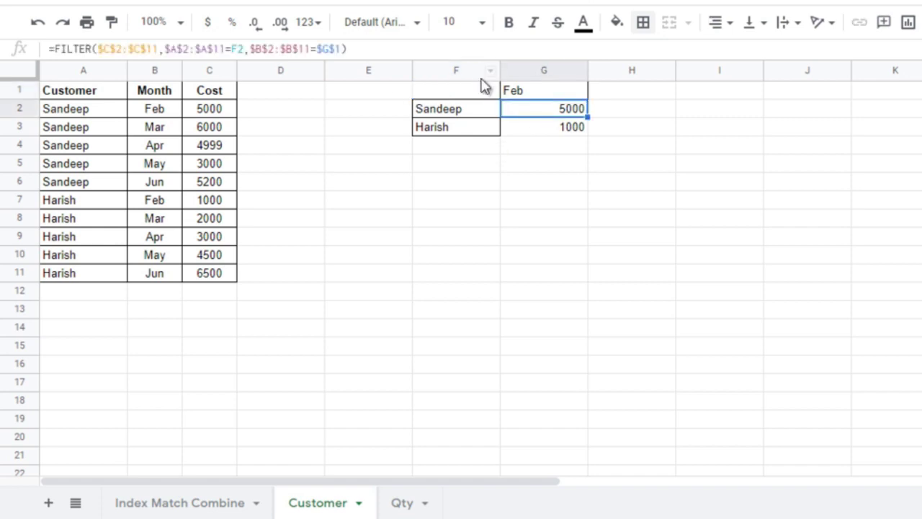
pyautogui.click(456, 309)
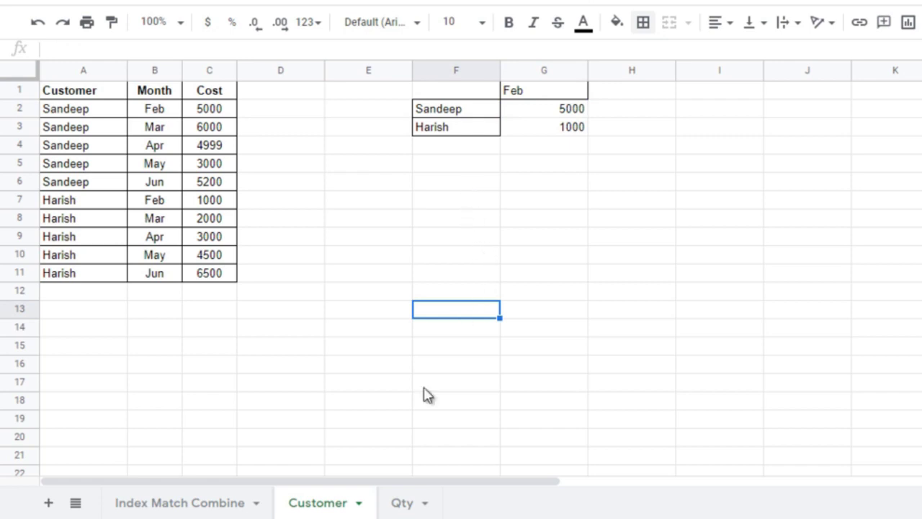
pyautogui.click(400, 502)
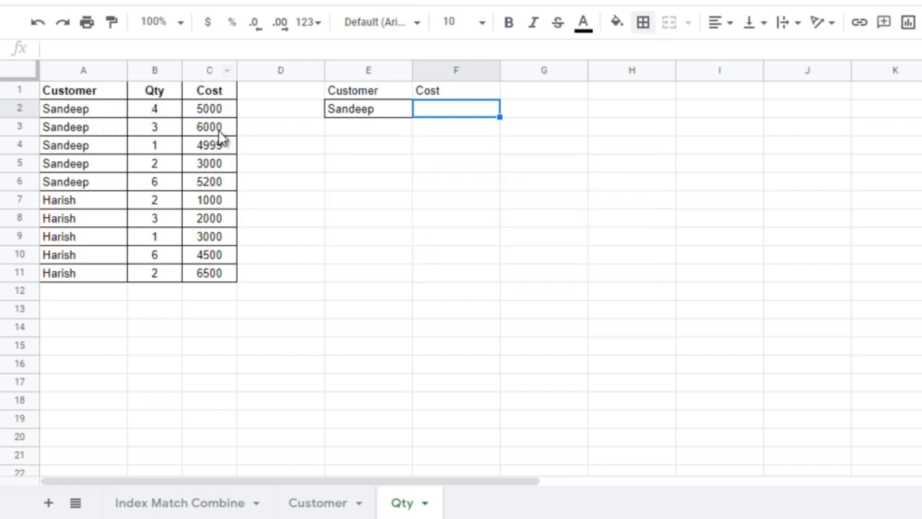
# Enter =VLOOKUP(E2,A2:C11,3,0) in F2 and confirm it returns only the first cost, 5000.
pyautogui.write('=')
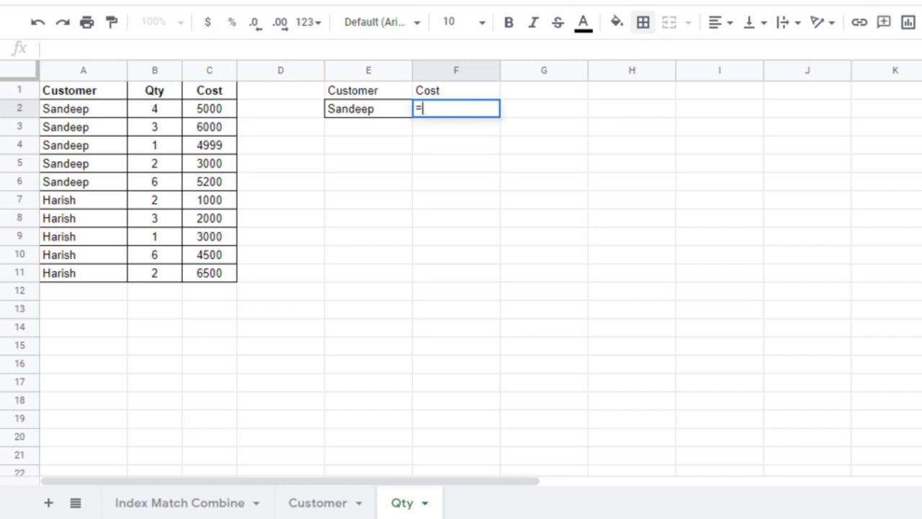
pyautogui.write('vl')
pyautogui.press('Tab')
pyautogui.press('Left')
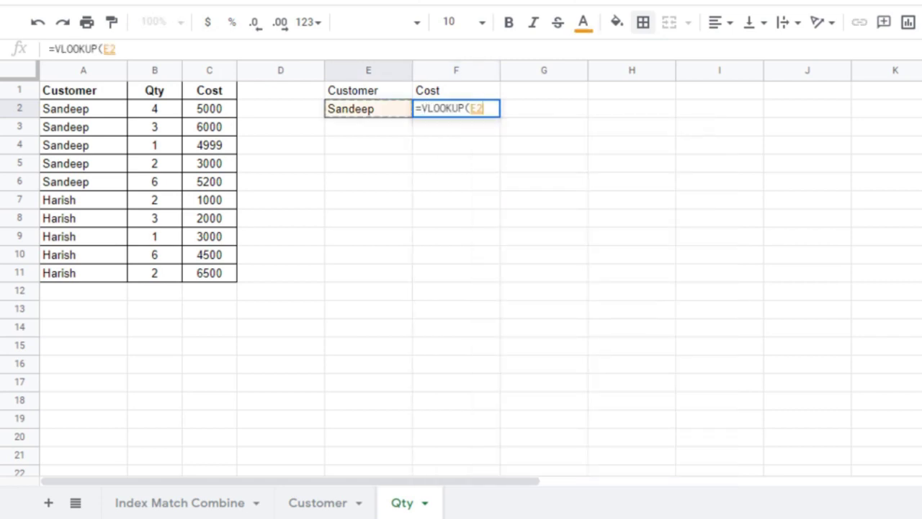
pyautogui.write(',')
pyautogui.click(209, 90)
pyautogui.click(154, 90)
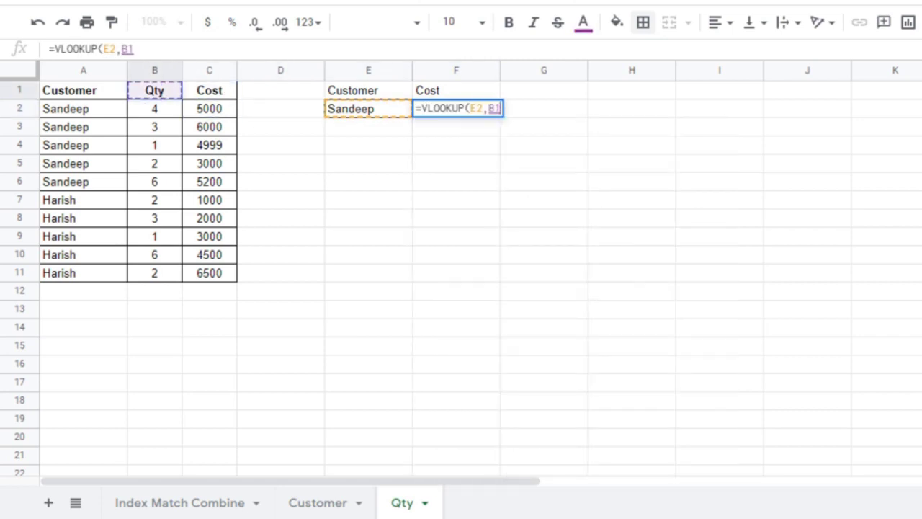
pyautogui.moveTo(83, 108); pyautogui.dragTo(209, 273)
pyautogui.write(',')
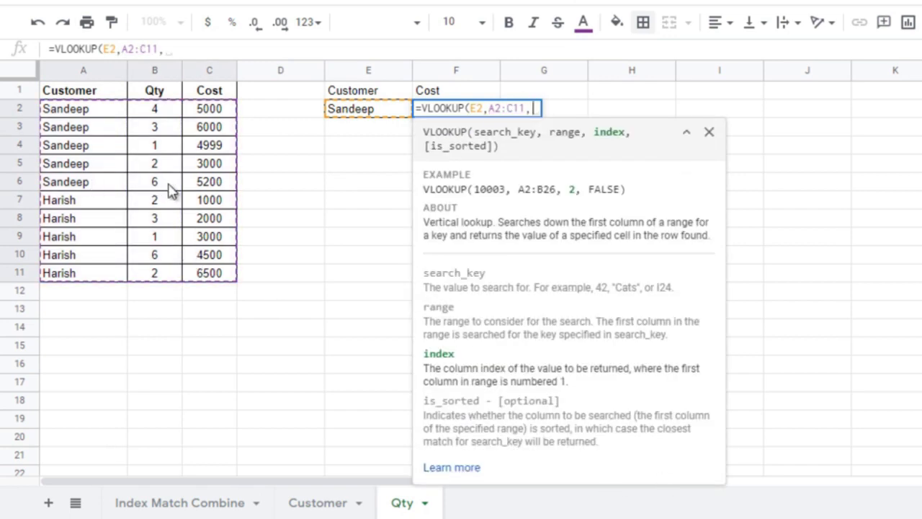
pyautogui.write('3')
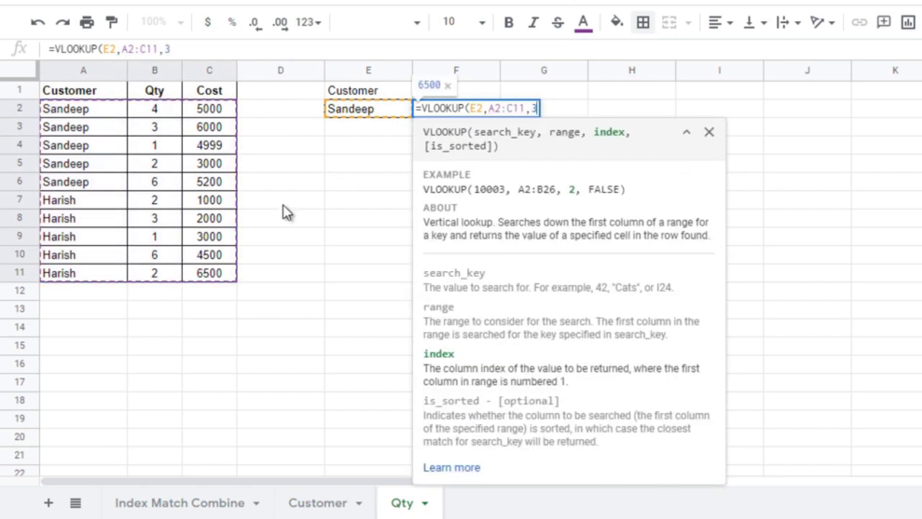
pyautogui.write(',0)')
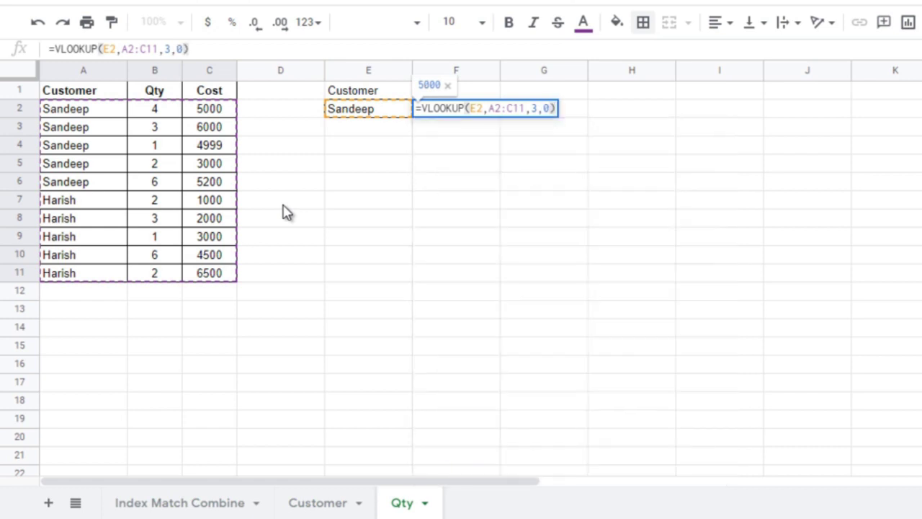
pyautogui.press('Return')
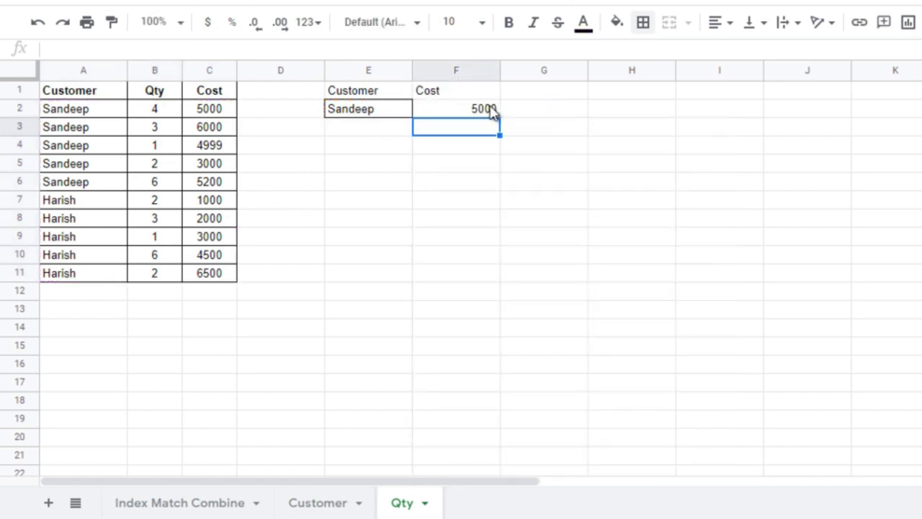
pyautogui.click(490, 108)
pyautogui.click(226, 115)
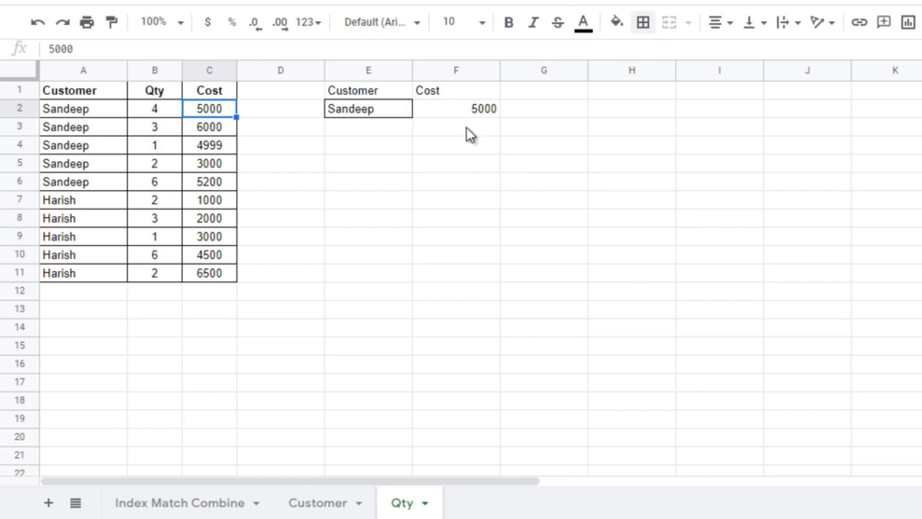
pyautogui.press('Right')
pyautogui.press('Right')
pyautogui.press('Right')
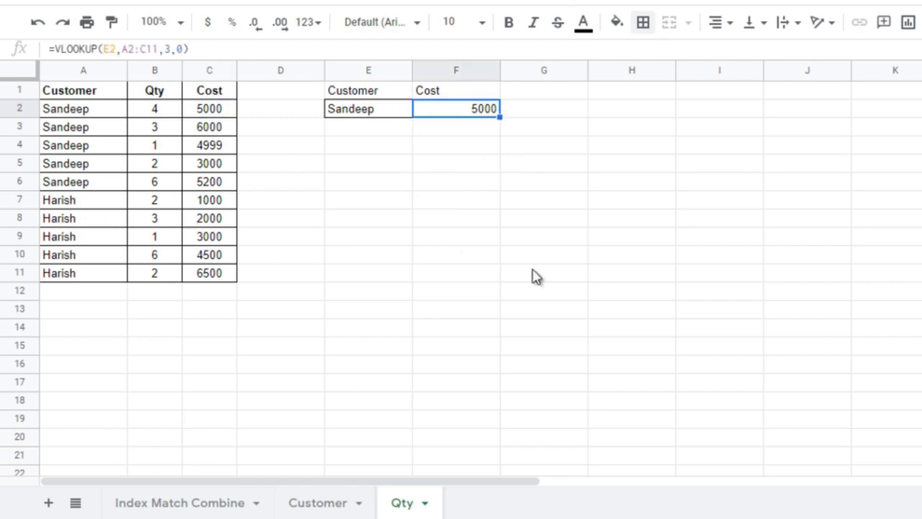
# Replace F2's lookup with =FILTER(C2:C11,A2:A11=E2) to list all the customer's costs.
pyautogui.write('=filt')
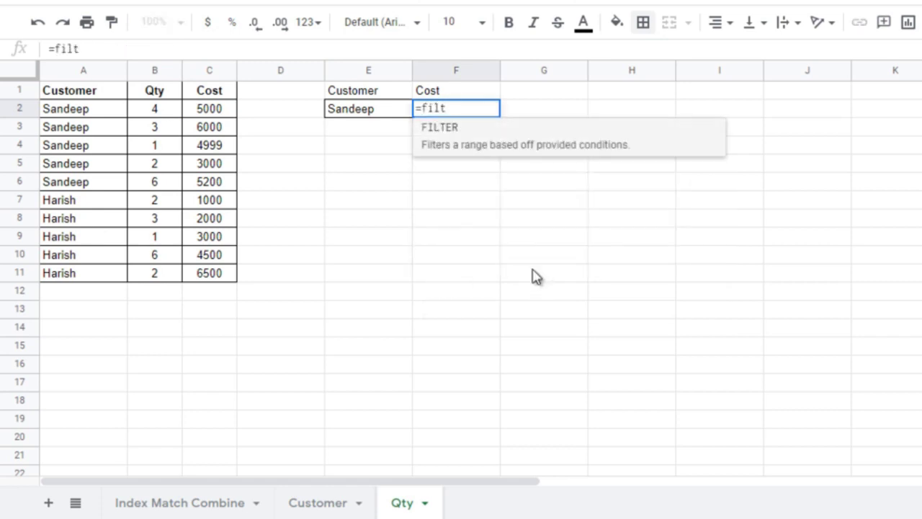
pyautogui.press('Tab')
pyautogui.moveTo(209, 111); pyautogui.dragTo(228, 281)
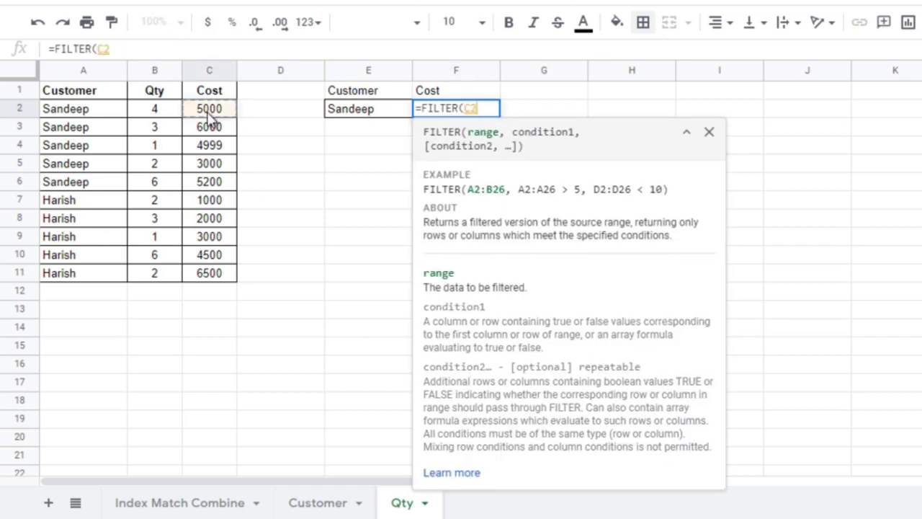
pyautogui.write(':C11,')
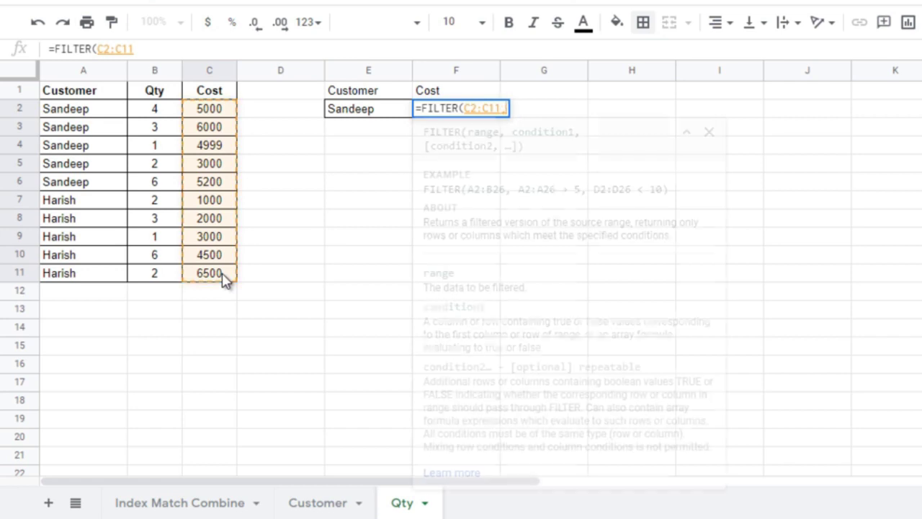
pyautogui.press('Left')
pyautogui.press('Left')
pyautogui.press('Left')
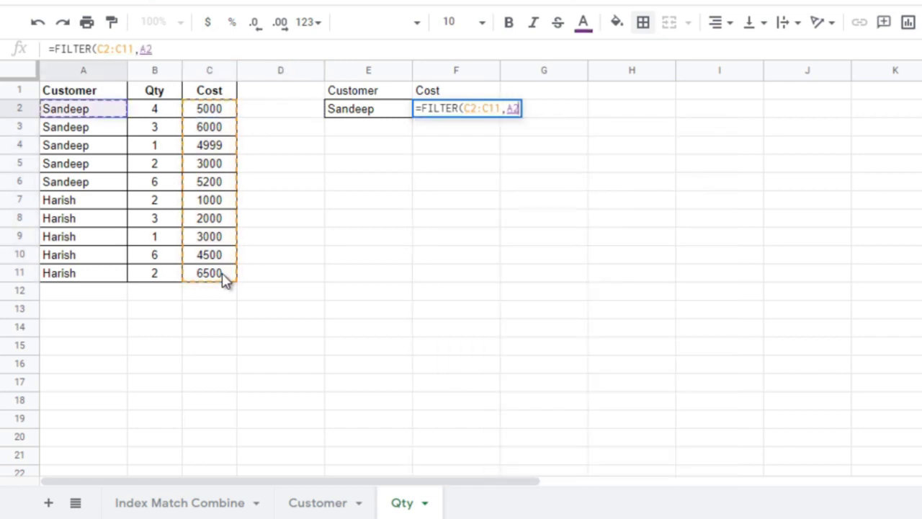
pyautogui.hotkey('ctrl', 'shift', 'Down')
pyautogui.write(':A11=')
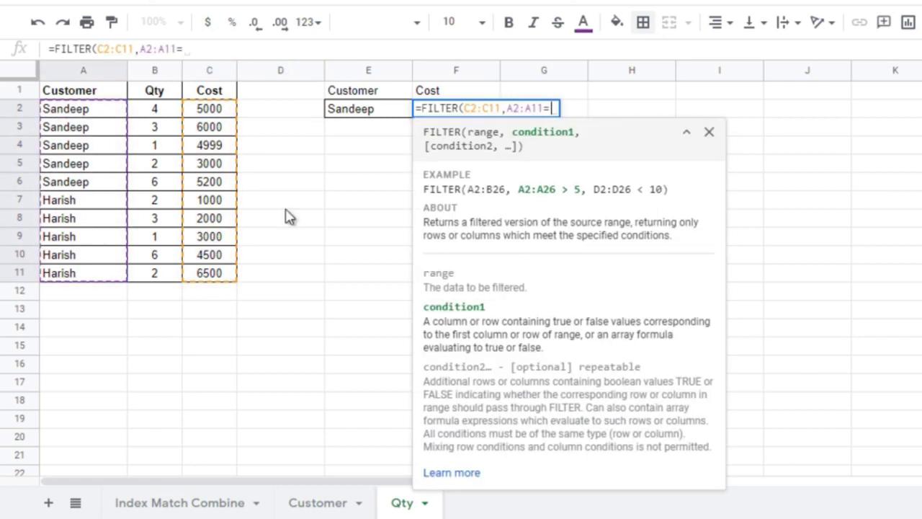
pyautogui.click(371, 116)
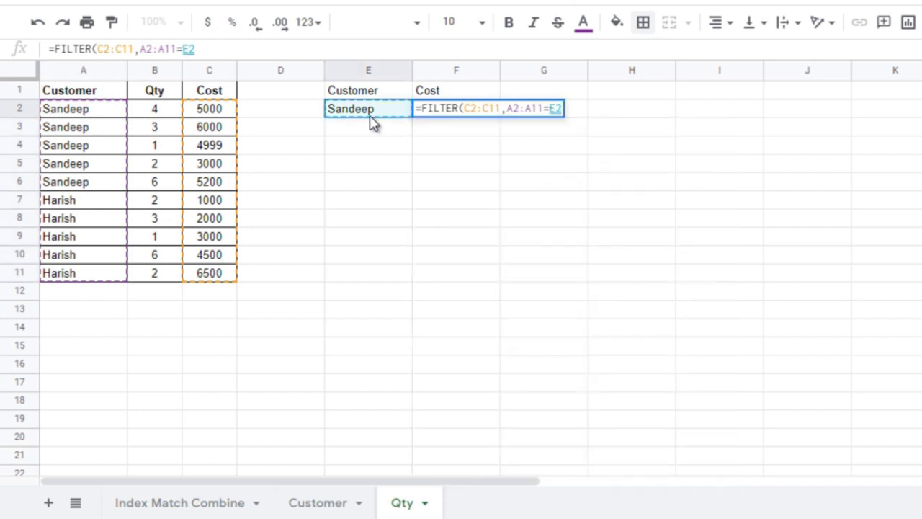
pyautogui.press('Return')
# Review the five spilled costs in F2:F6, then select the second customer's name in A7.
pyautogui.press('Up')
pyautogui.hotkey('ctrl', 'shift', 'Down')
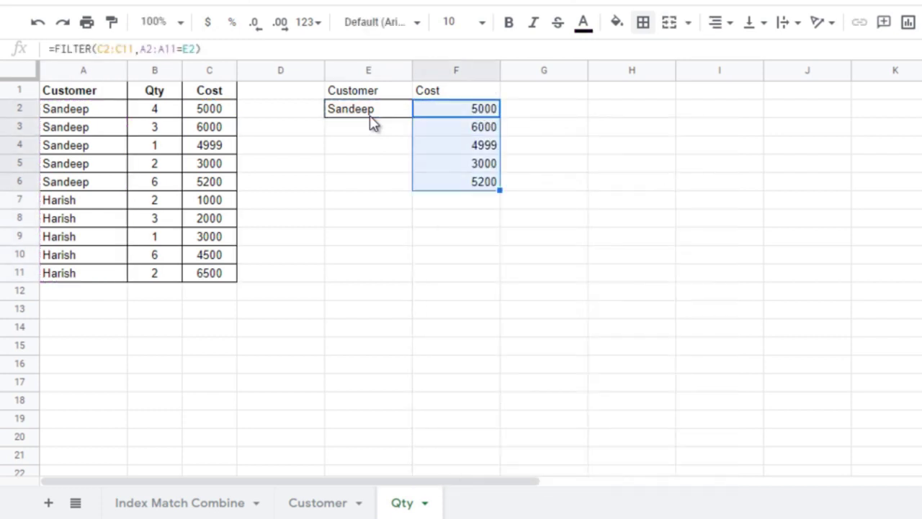
pyautogui.press('Up')
pyautogui.press('Down')
pyautogui.press('Left')
pyautogui.press('Down')
pyautogui.press('Down')
pyautogui.press('Down')
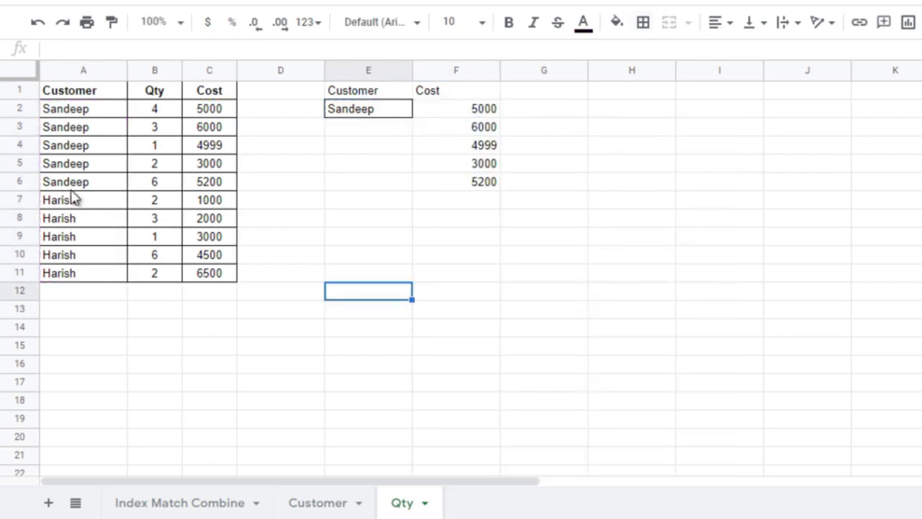
pyautogui.click(71, 198)
# Paste A7's customer name into E2 so F2:F6 lists 1000, 2000, 3000, 4500 and 6500.
pyautogui.hotkey('ctrl', 'c')
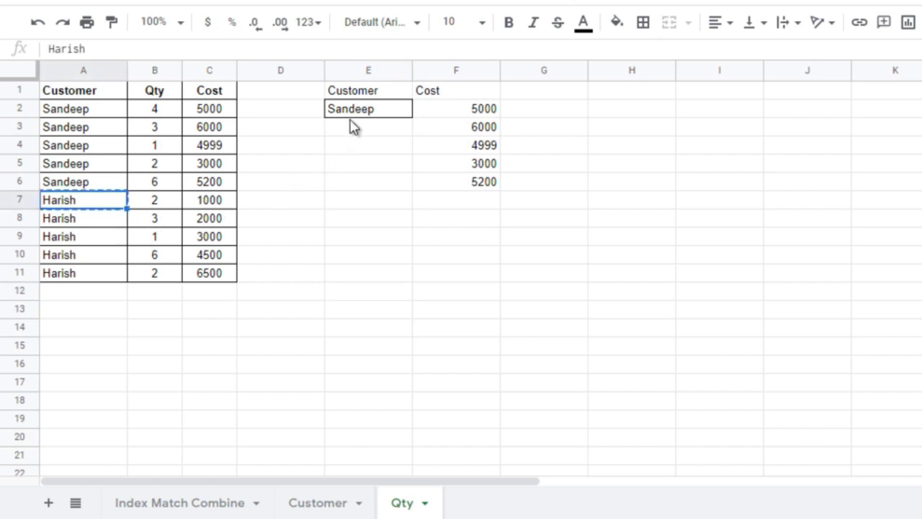
pyautogui.click(367, 113)
pyautogui.hotkey('ctrl', 'v')
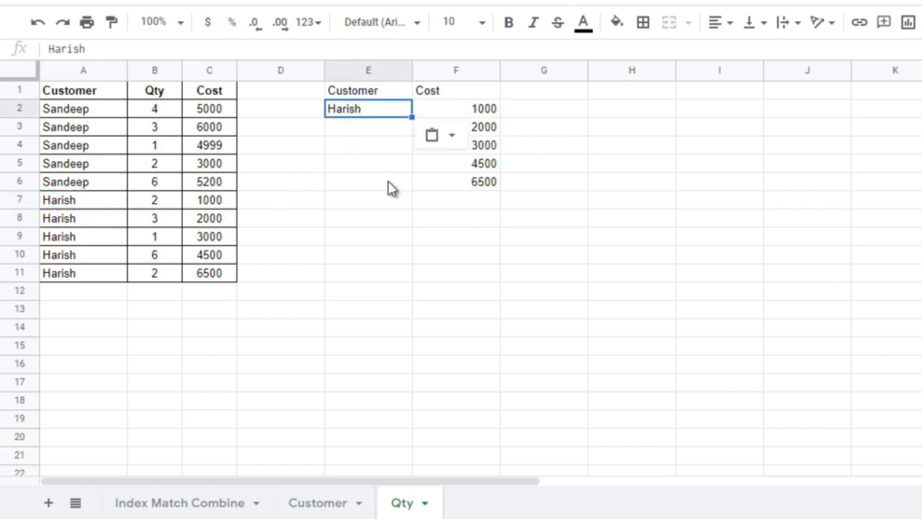
pyautogui.click(215, 201)
pyautogui.keyDown('shift'); pyautogui.click(226, 279); pyautogui.keyUp('shift')
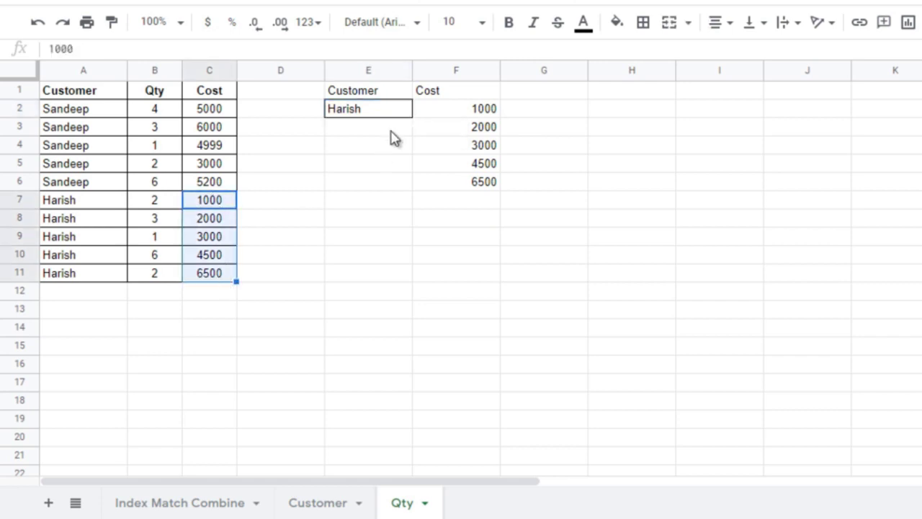
pyautogui.click(391, 129)
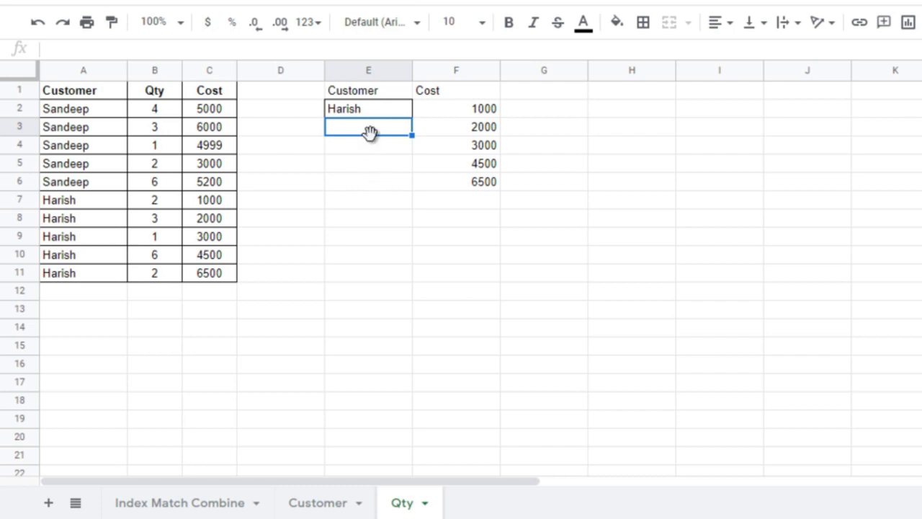
pyautogui.press('Up')
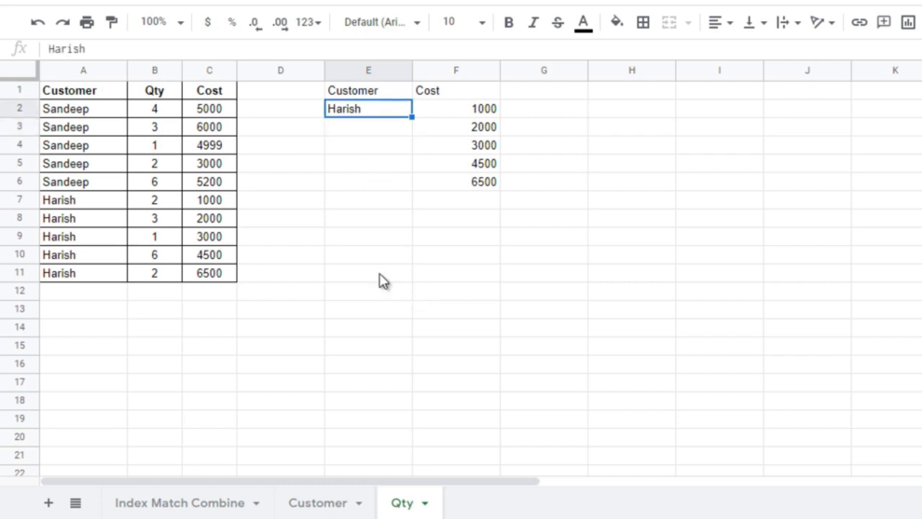